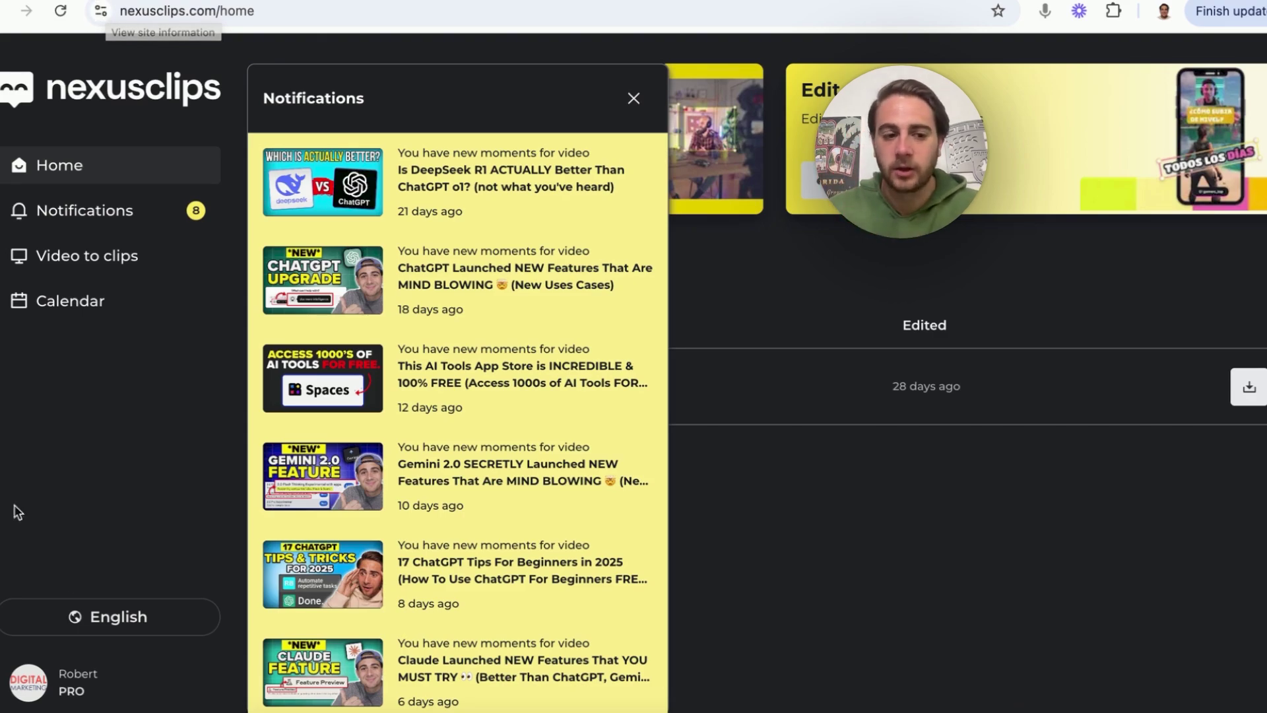
# Step: Open the account menu at the bottom of the sidebar
pyautogui.click(62, 700)
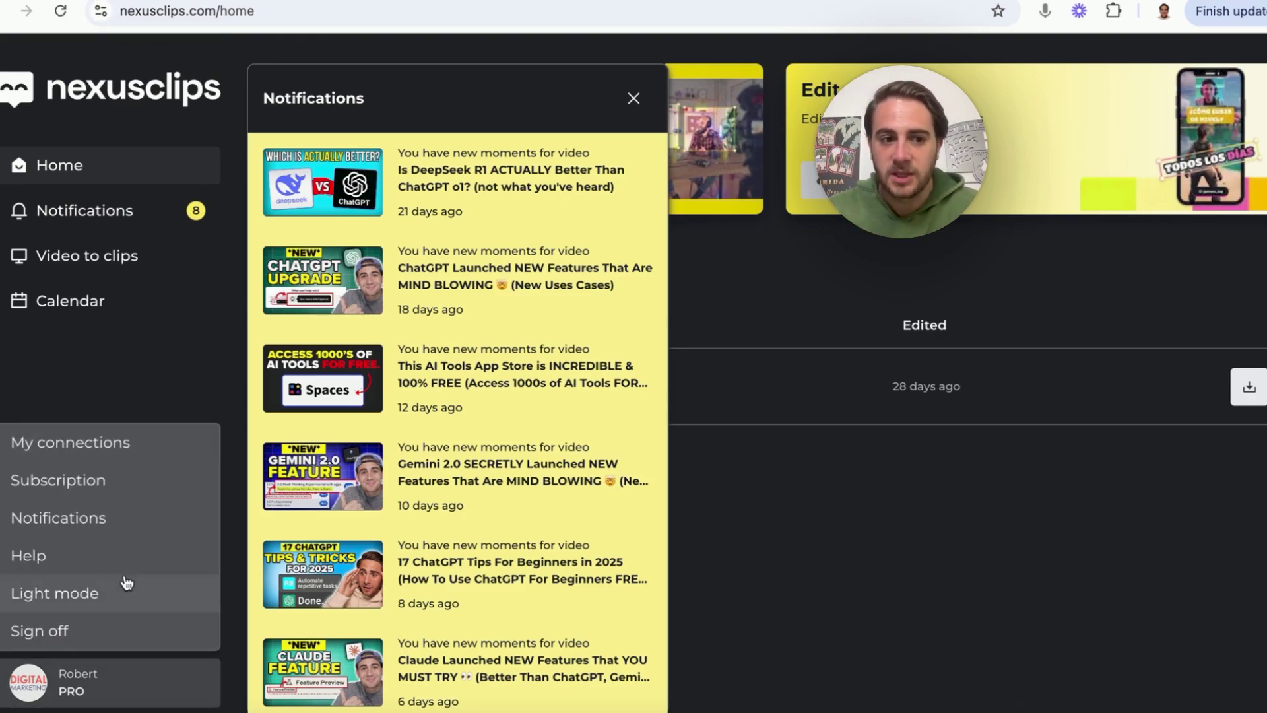
# Step: Review the linked channel connections, return to the home dashboard, and pick a long video
pyautogui.click(84, 449)
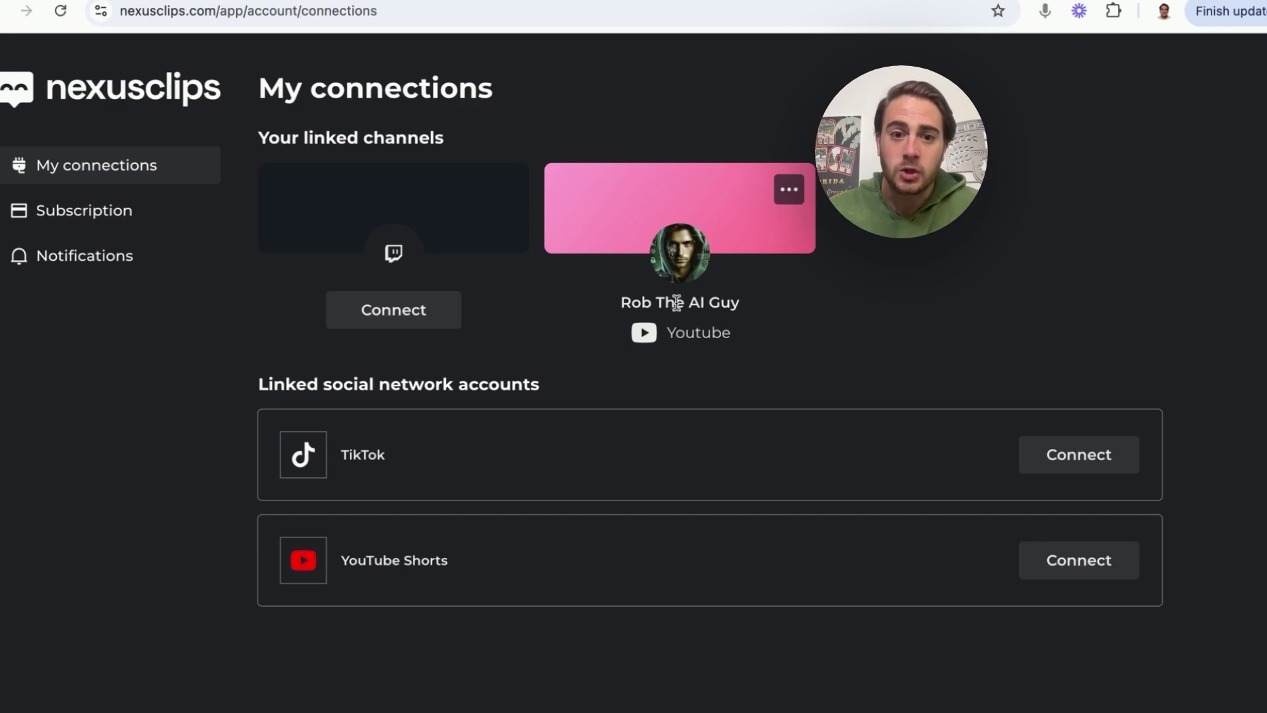
pyautogui.click(111, 91)
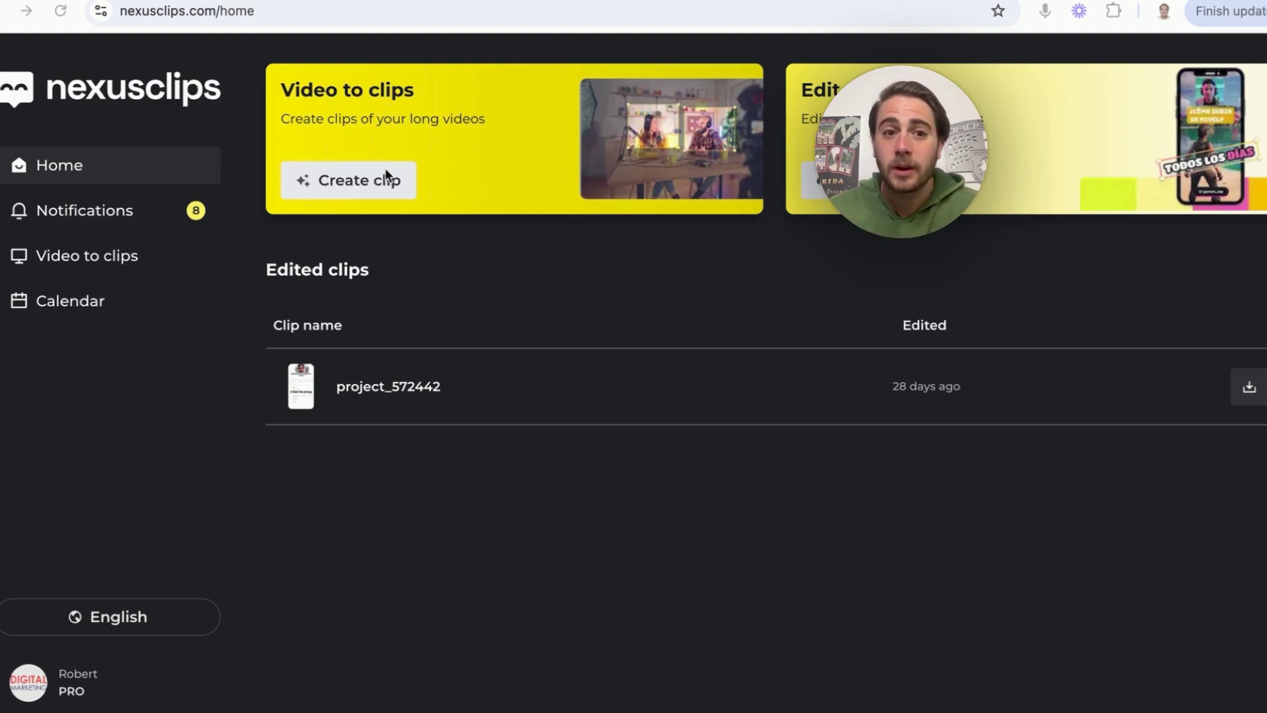
pyautogui.click(347, 191)
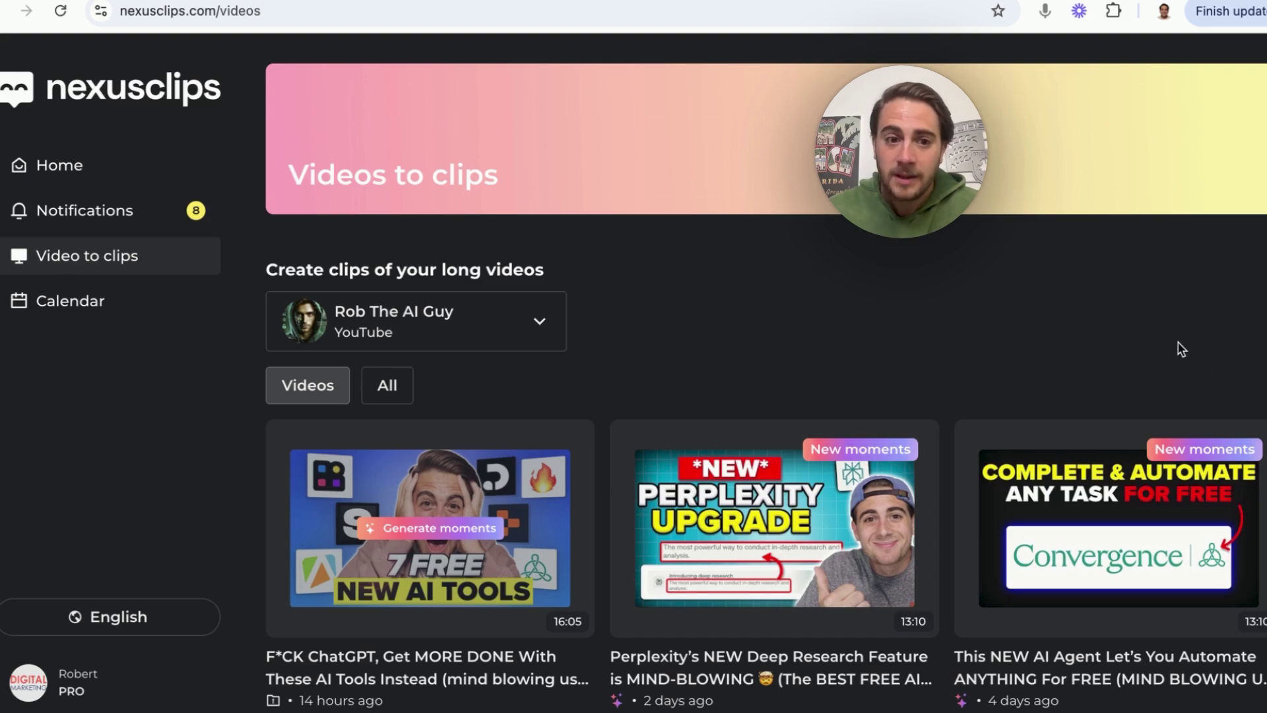
# Step: Scroll the video grid and open the Perplexity Deep Research video's suggested moments
pyautogui.scroll(-2, 817, 462)
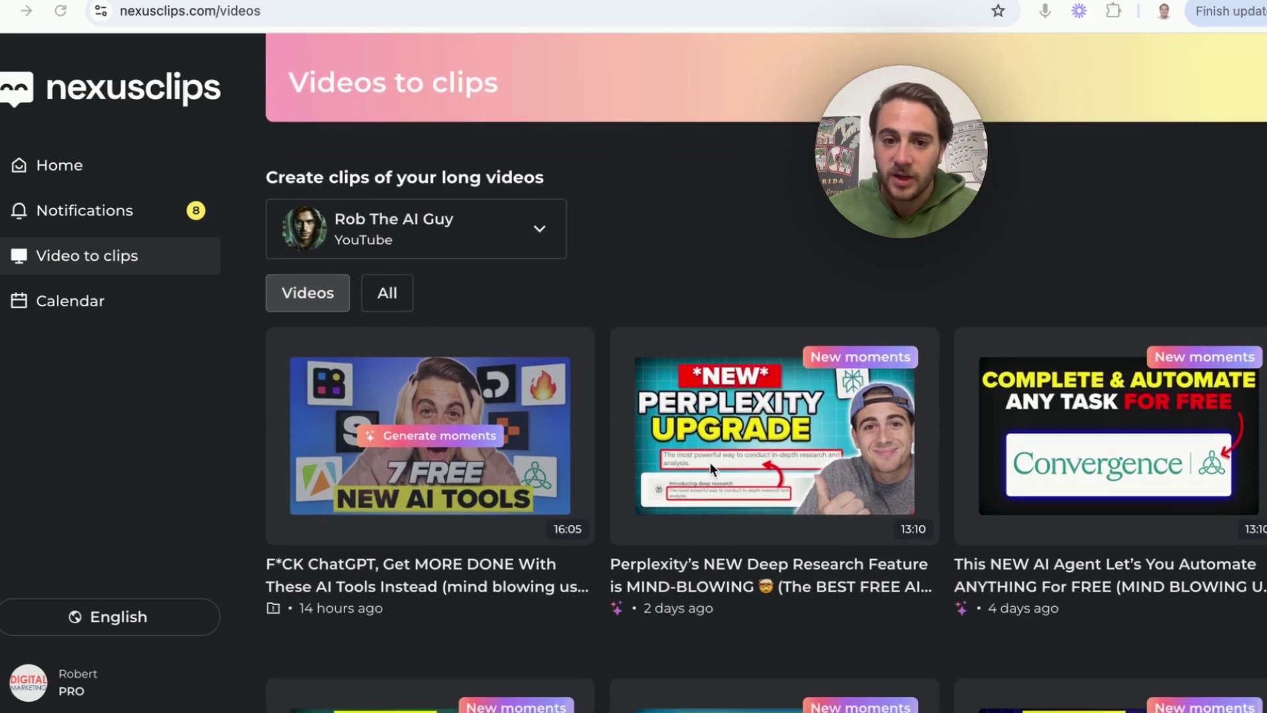
pyautogui.click(878, 362)
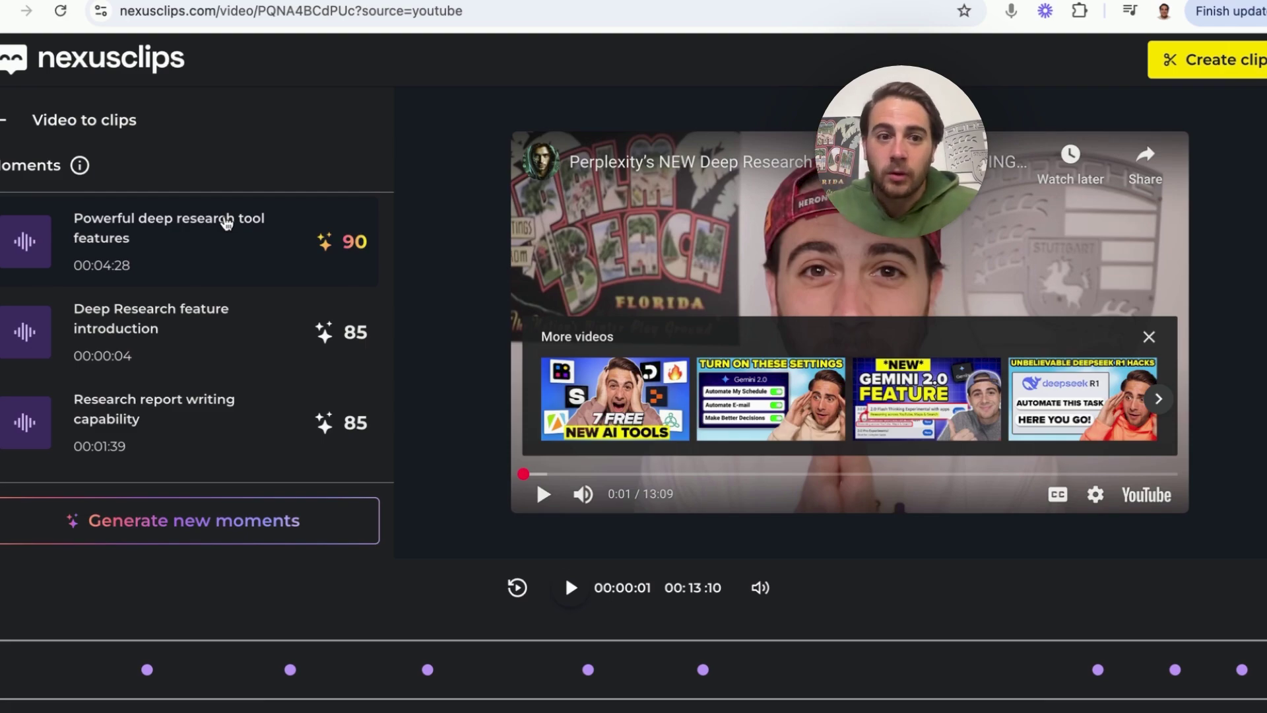
pyautogui.moveTo(367, 245)
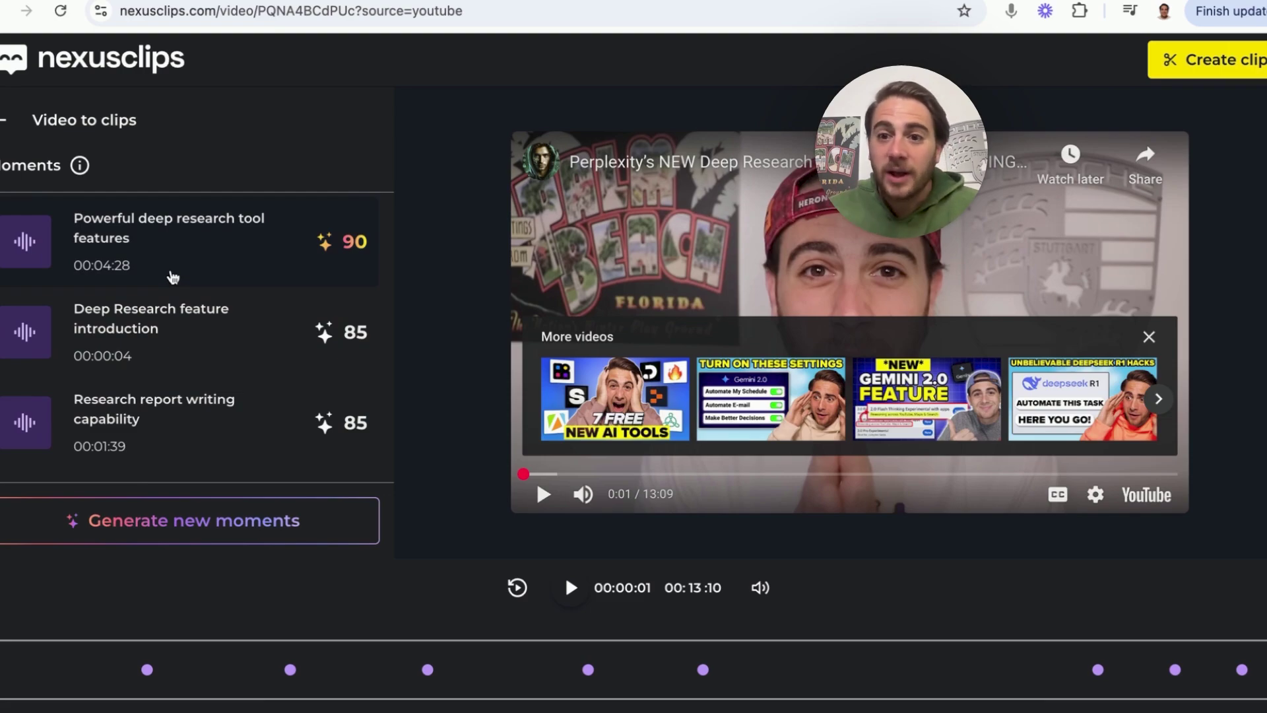
# Step: Preview the 'Powerful deep research tool features' moment, then bring up the AI moment-search prompts
pyautogui.click(173, 277)
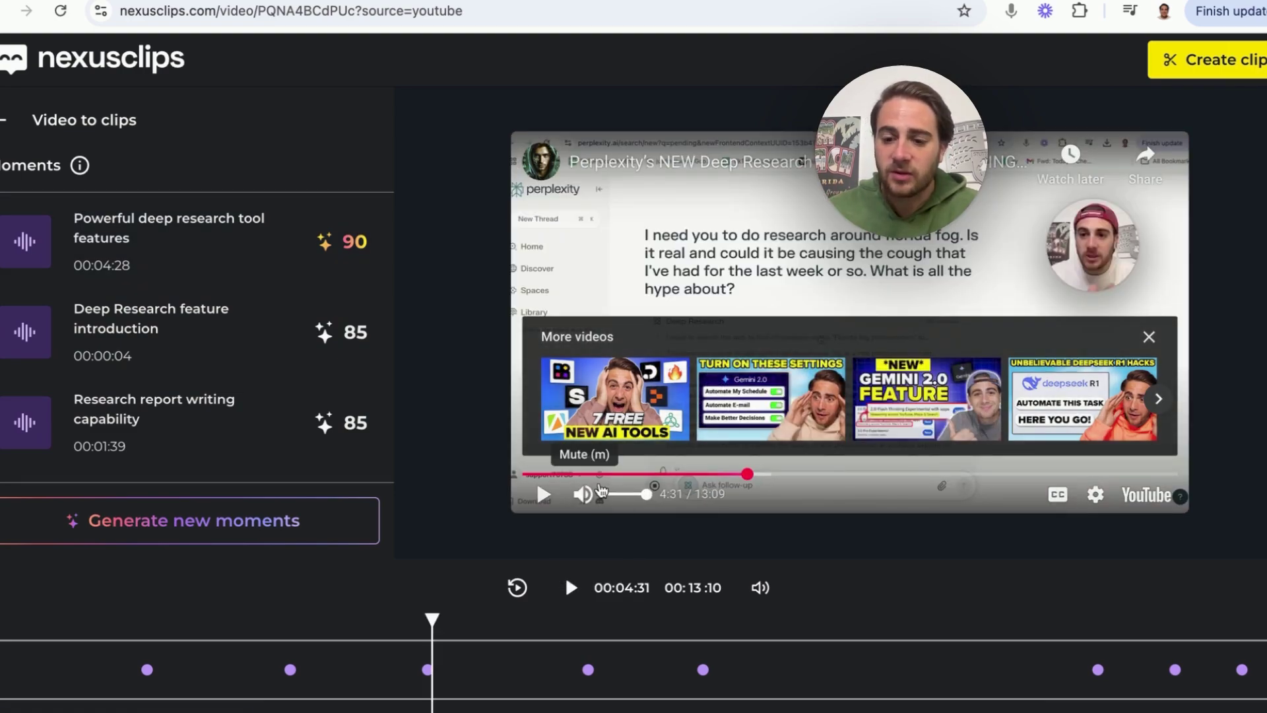
pyautogui.press('XF86AudioRaiseVolume')
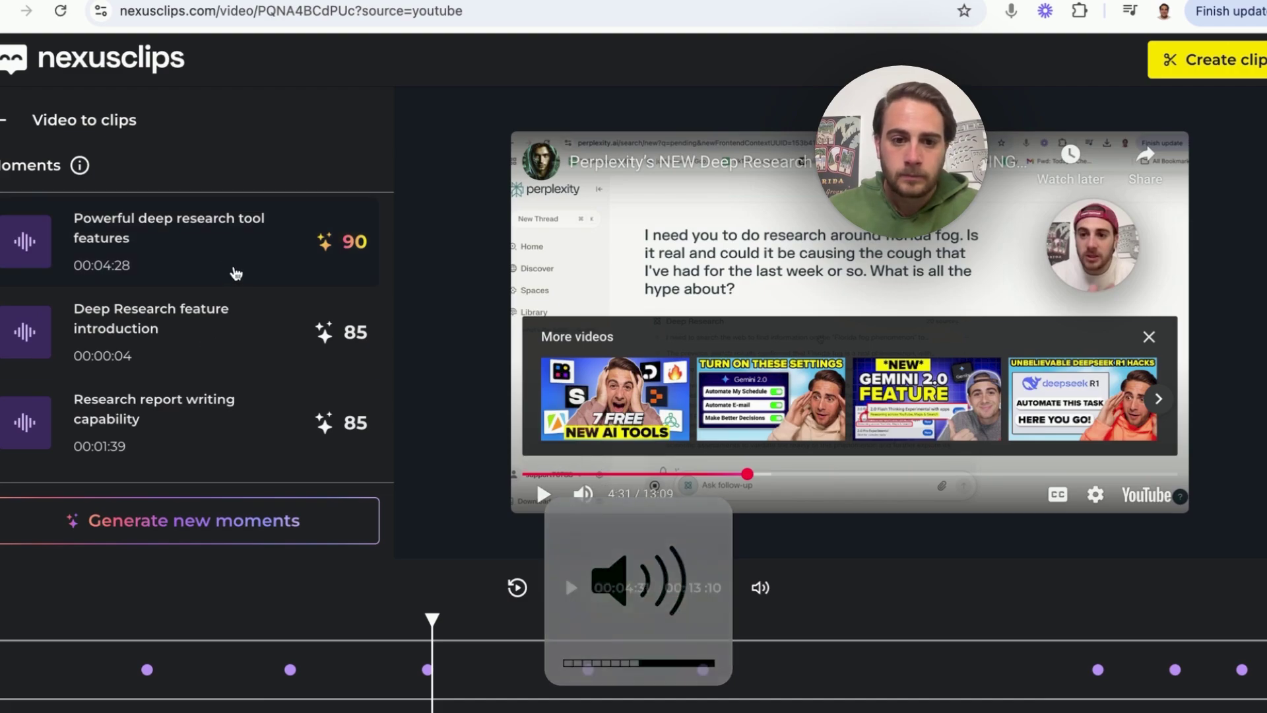
pyautogui.click(232, 271)
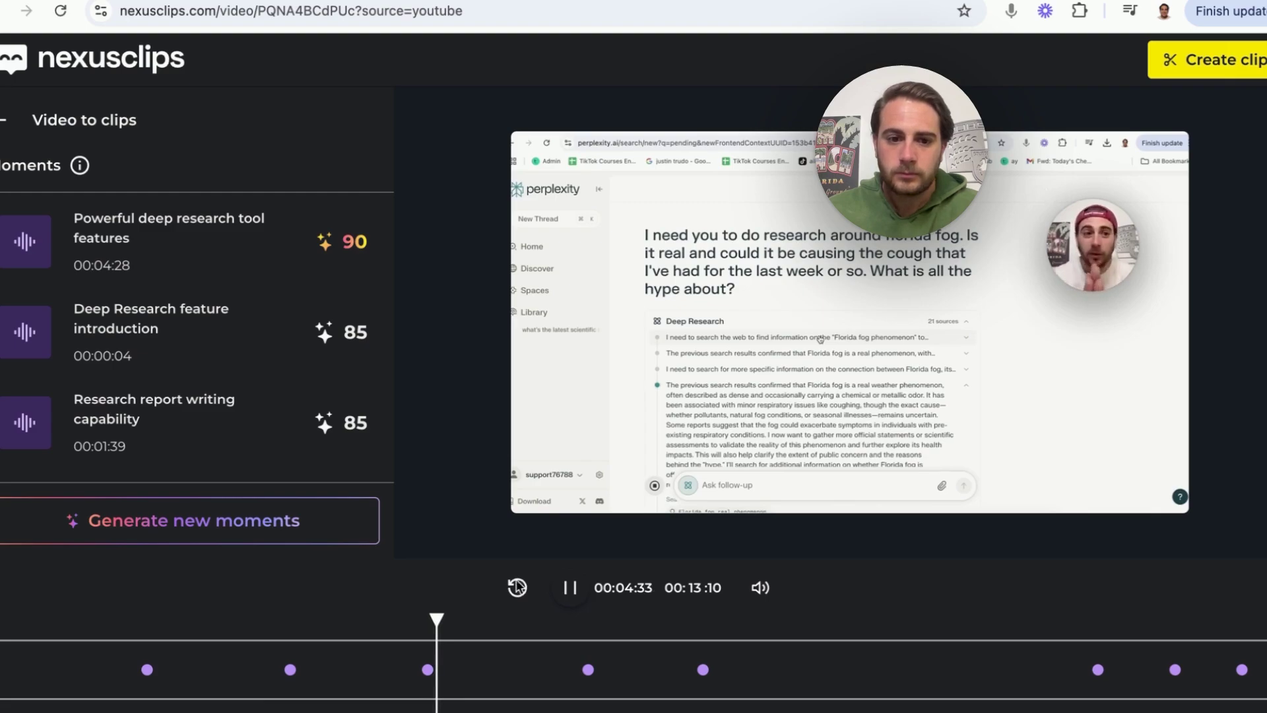
pyautogui.click(572, 587)
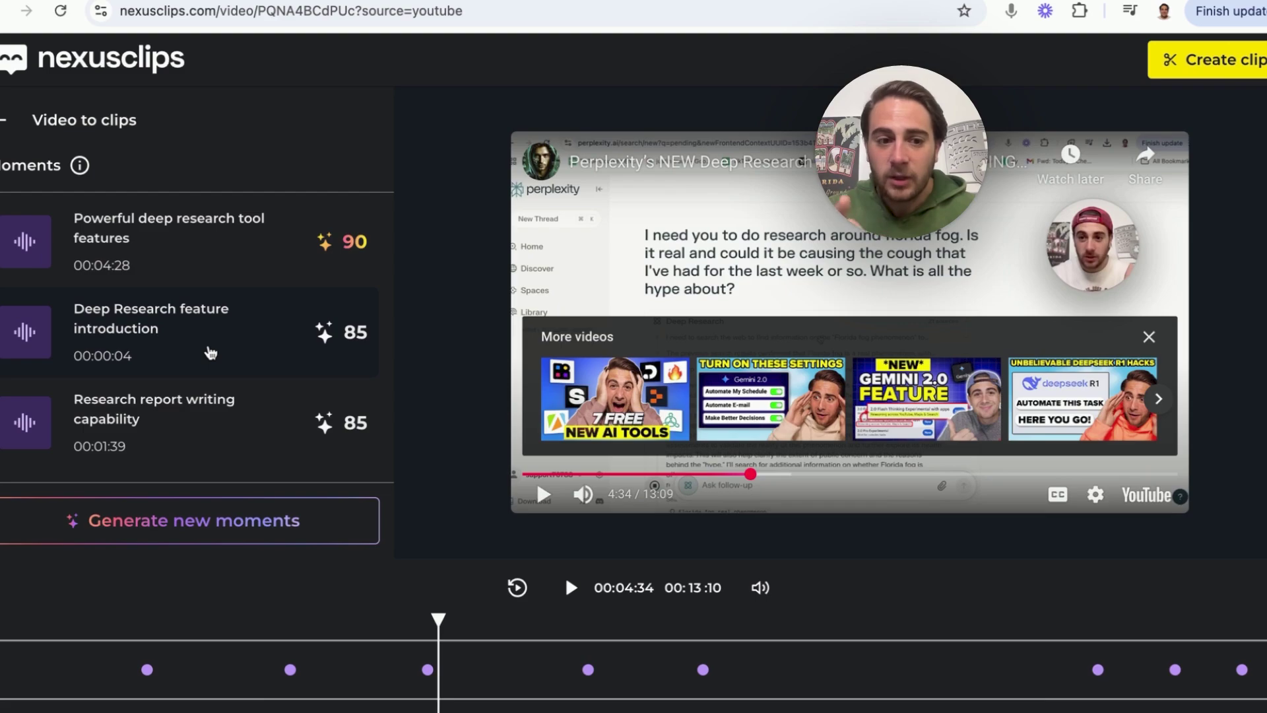
pyautogui.click(178, 538)
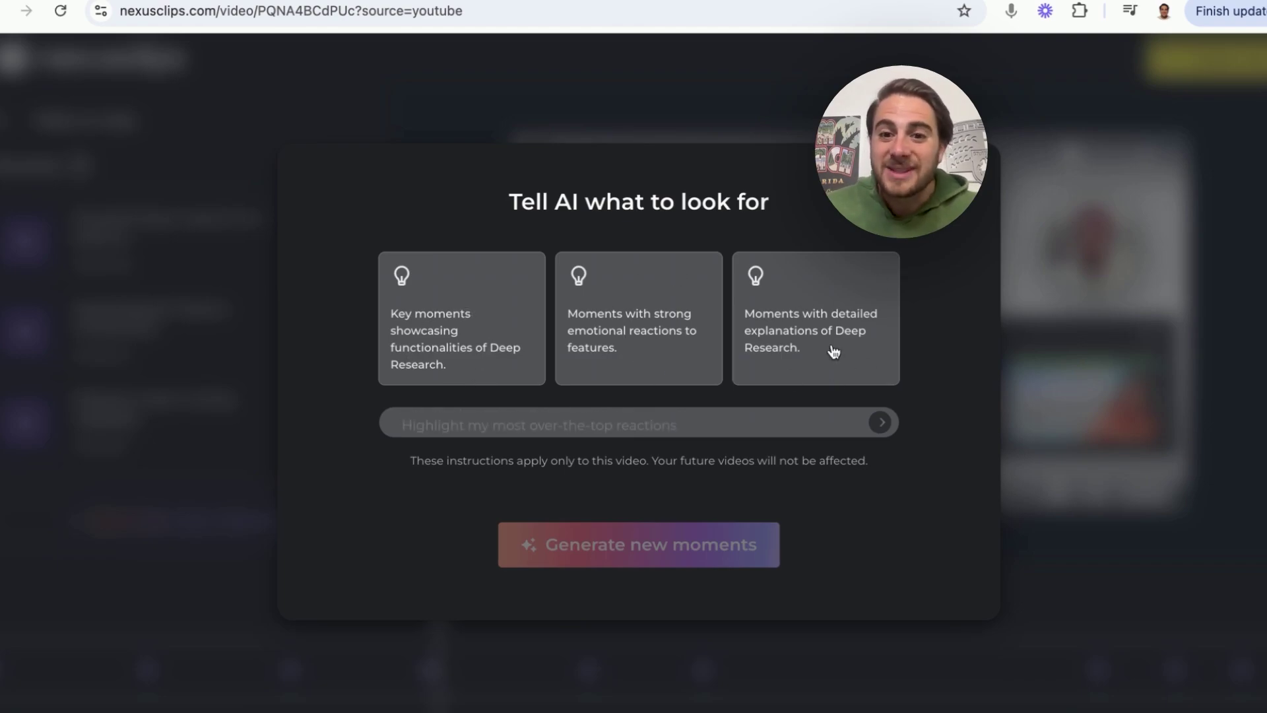
pyautogui.click(522, 430)
pyautogui.write('where I show off different features')
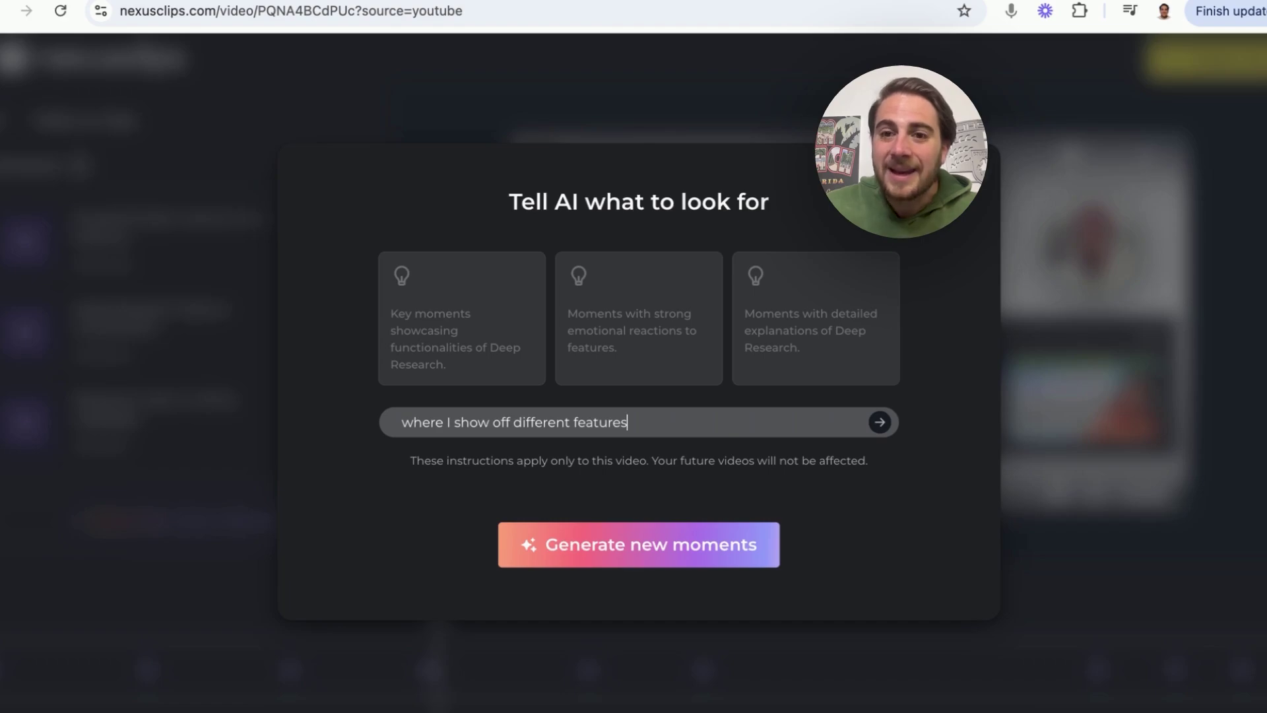
pyautogui.click(566, 561)
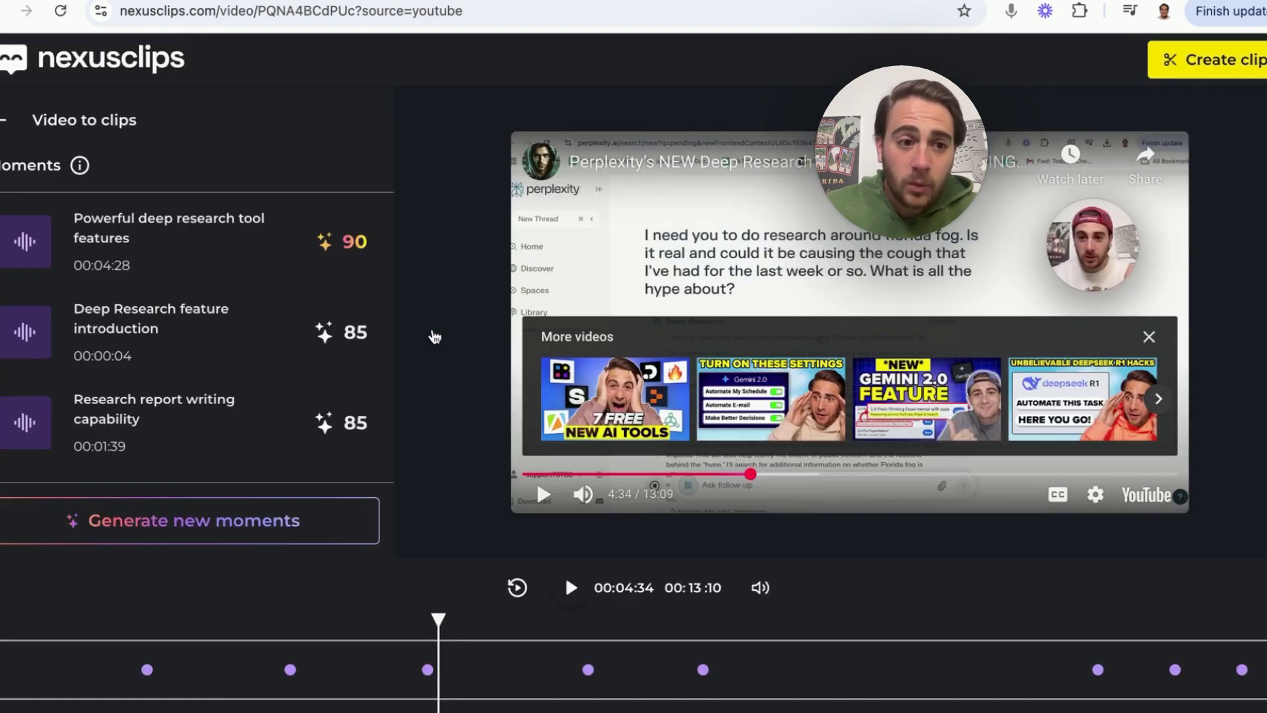
pyautogui.click(161, 244)
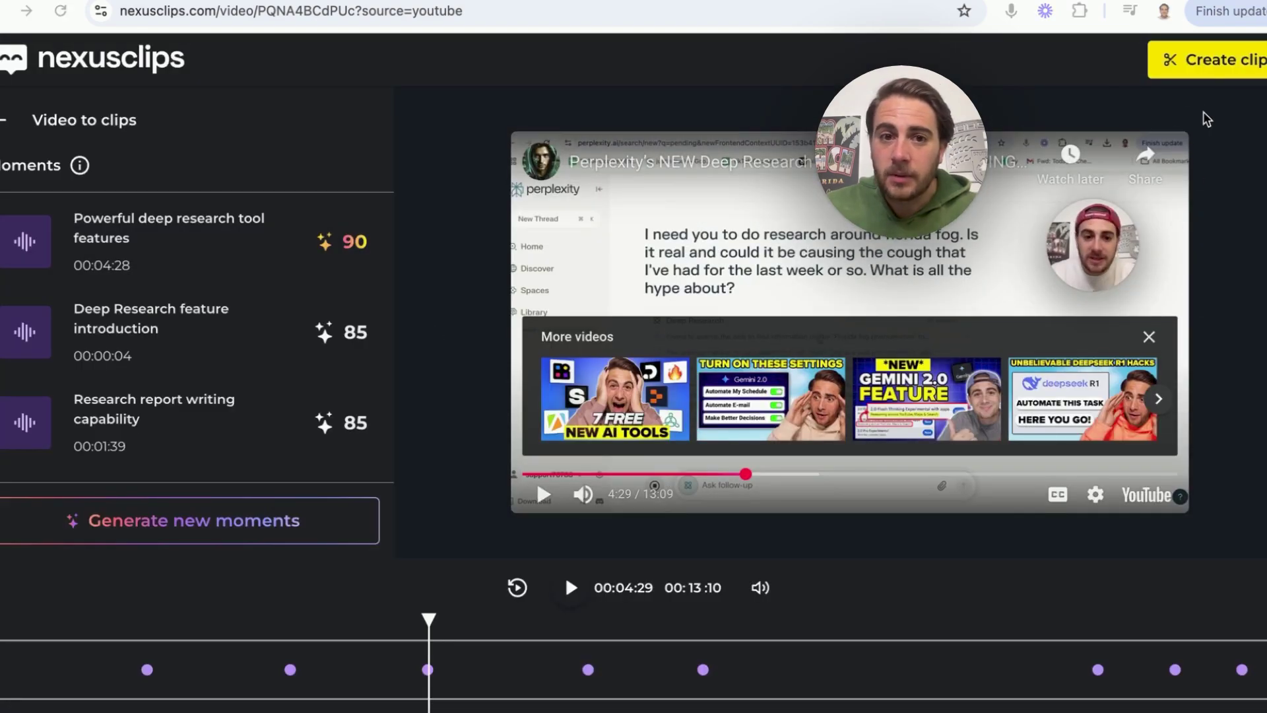
pyautogui.click(1193, 71)
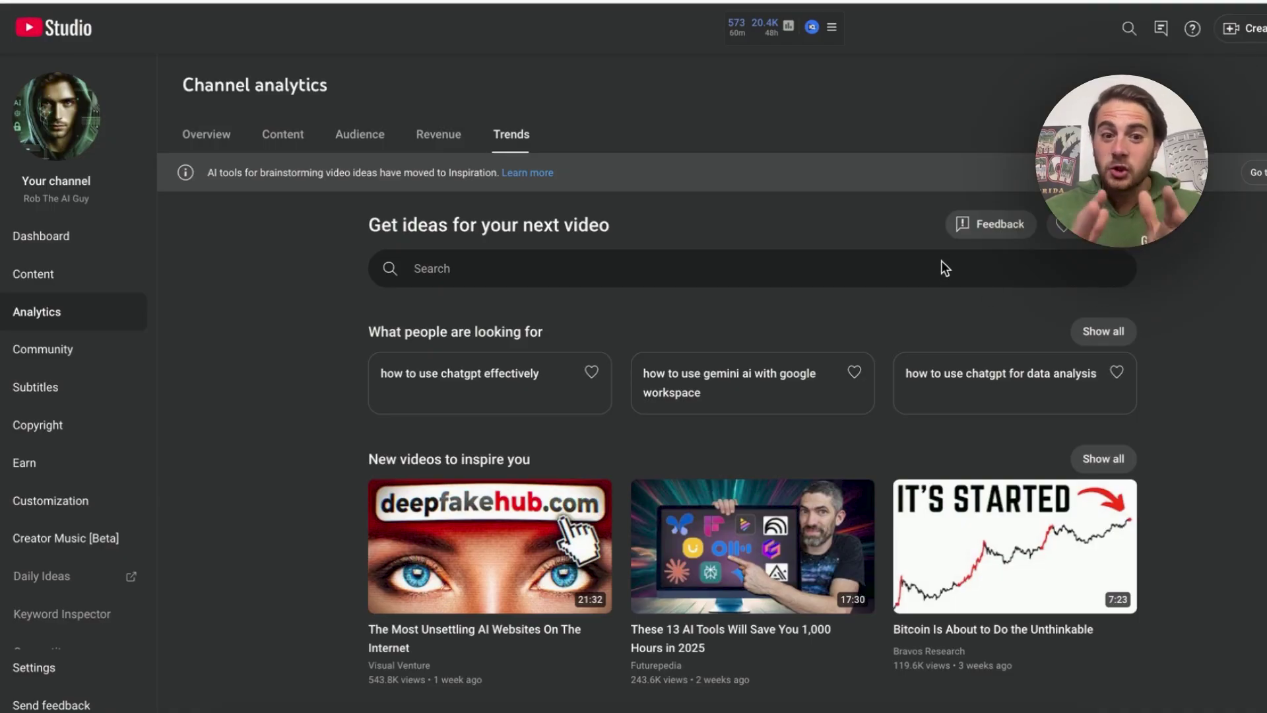
# Step: Search Trends for 'deep research with perplexity', fixing the 'perplexirty' typo, and review the results
pyautogui.click(598, 264)
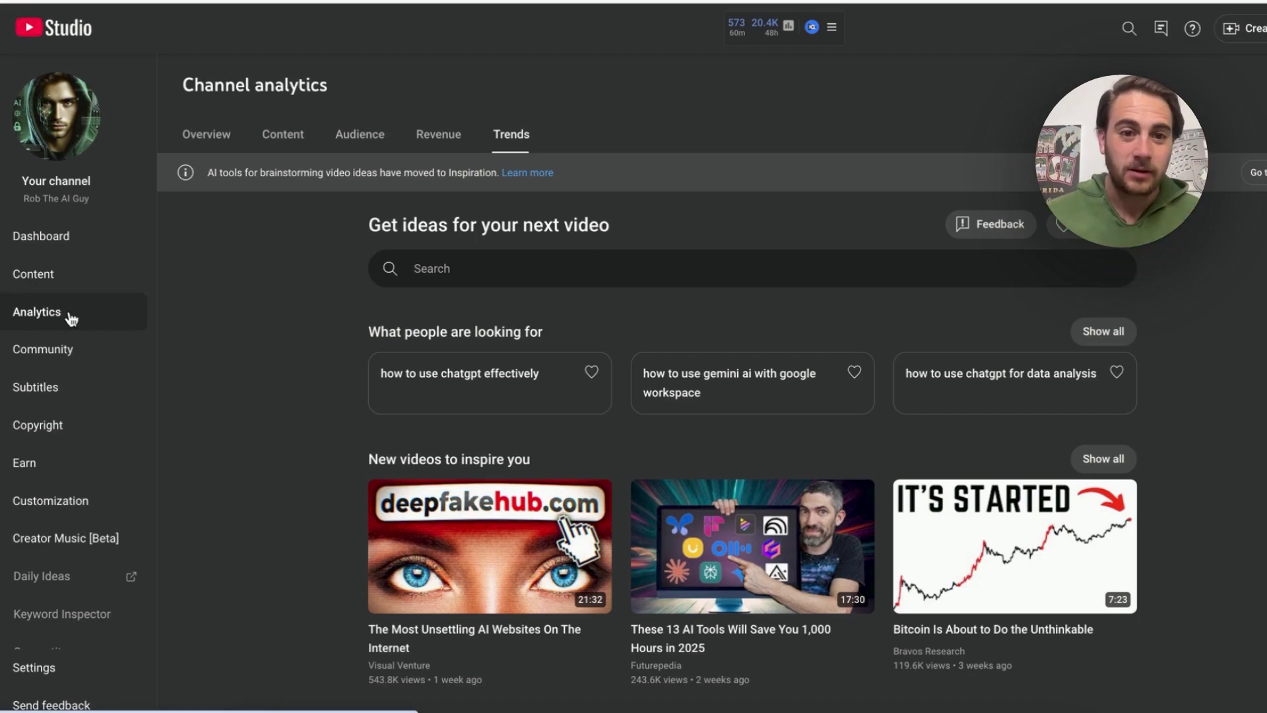
pyautogui.click(459, 267)
pyautogui.write('de')
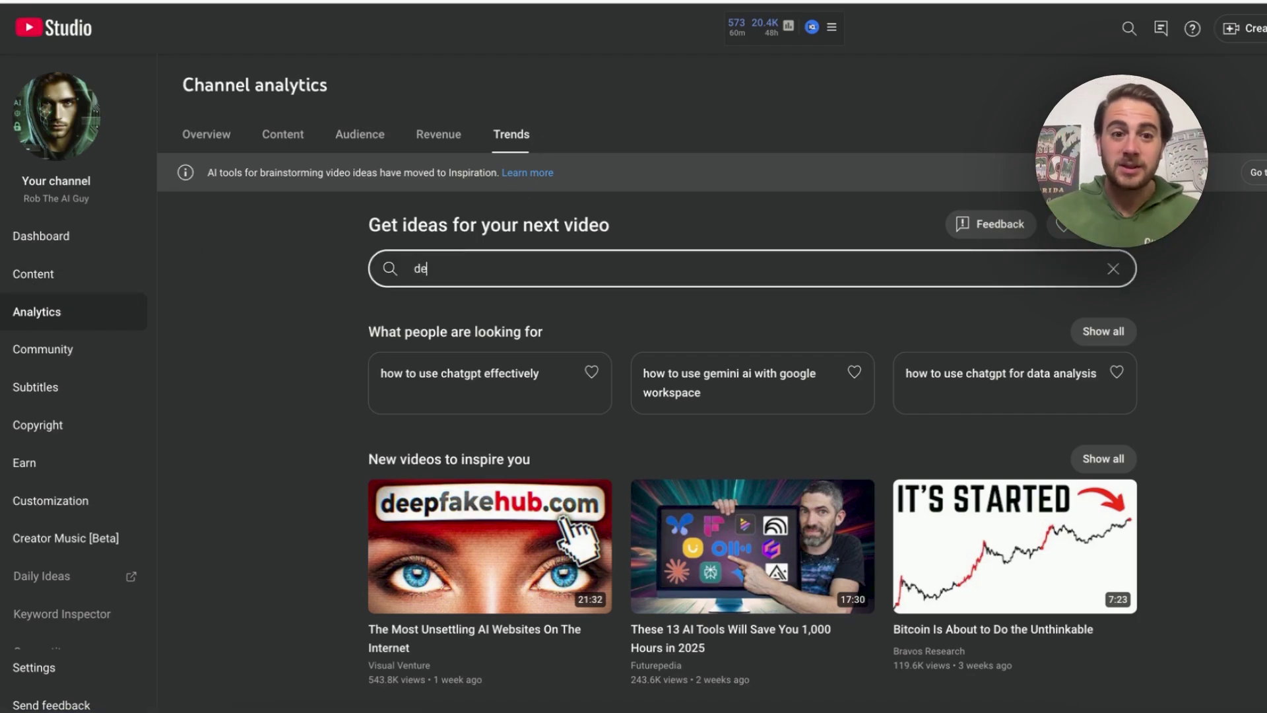
pyautogui.write('ep research with perplexirty')
pyautogui.press('Return')
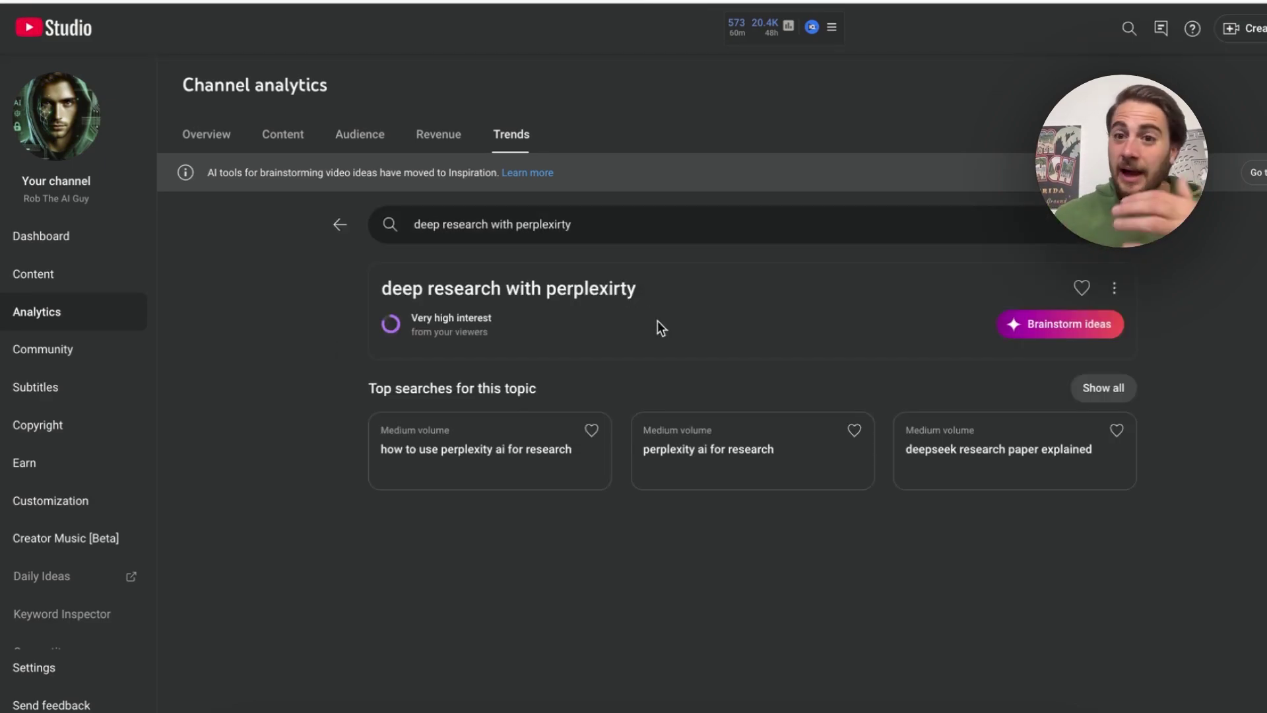
pyautogui.doubleClick(548, 225)
pyautogui.write('perplexity')
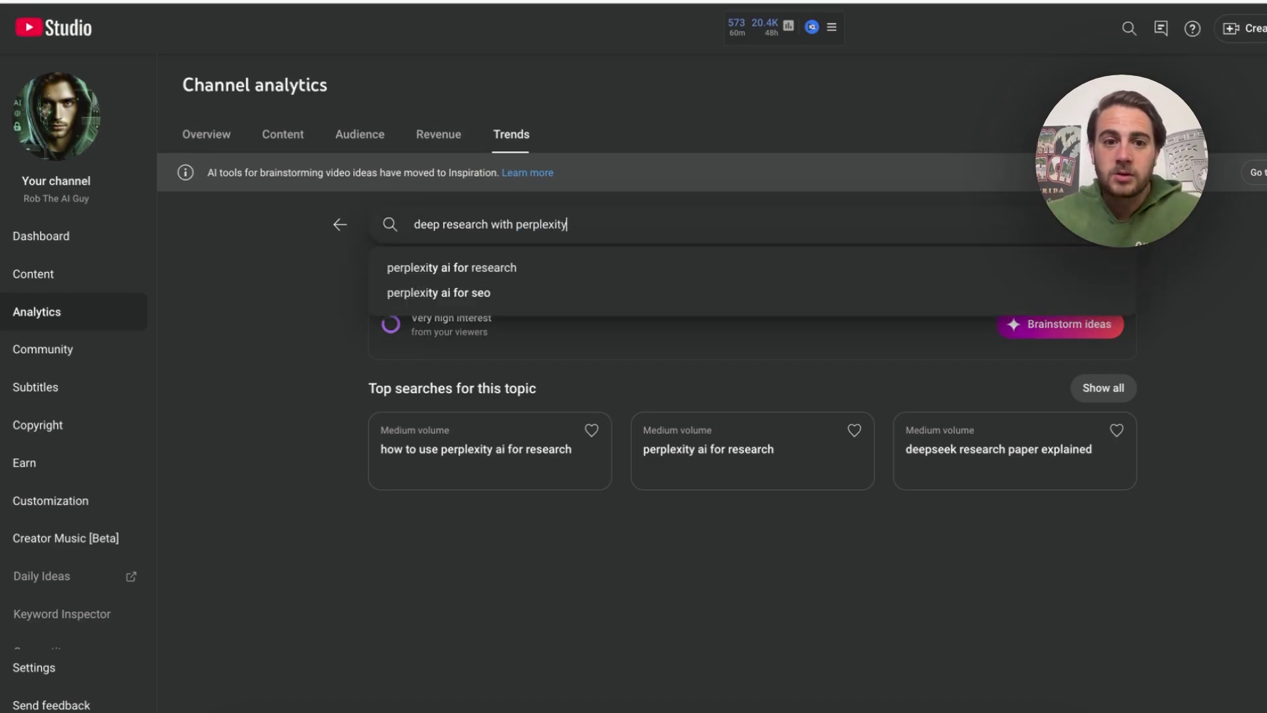
pyautogui.press('Return')
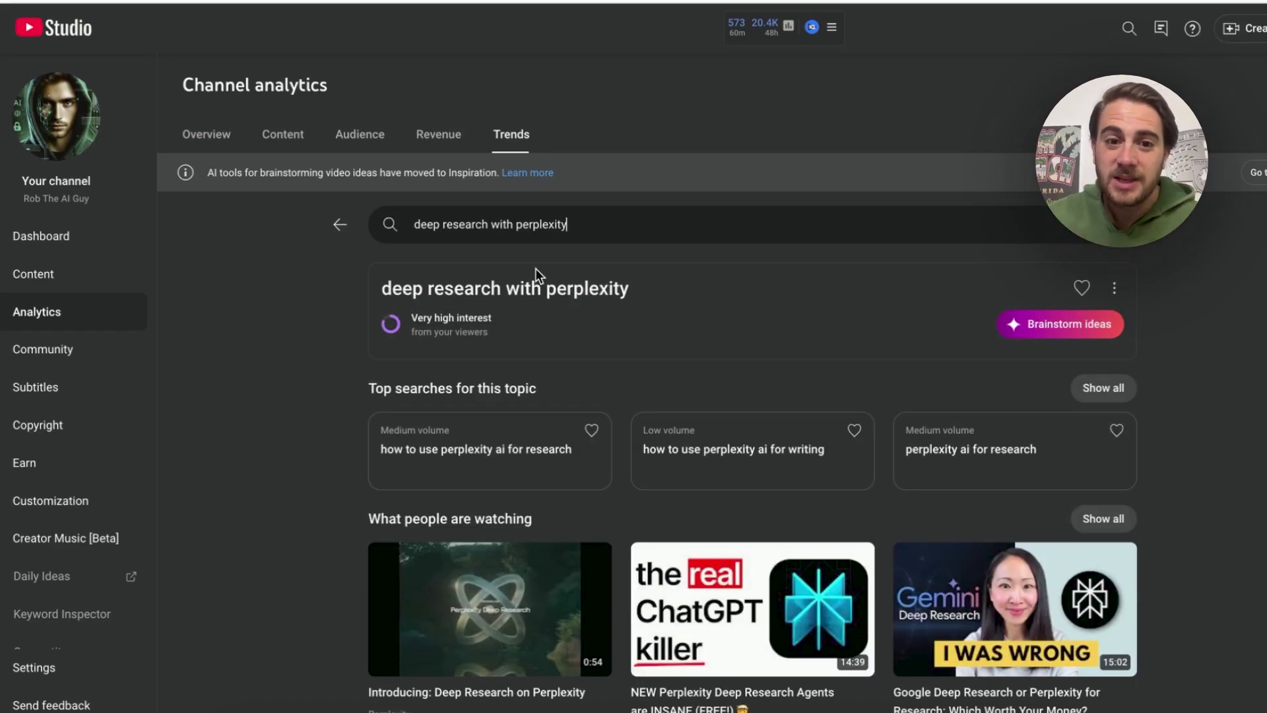
pyautogui.moveTo(447, 320)
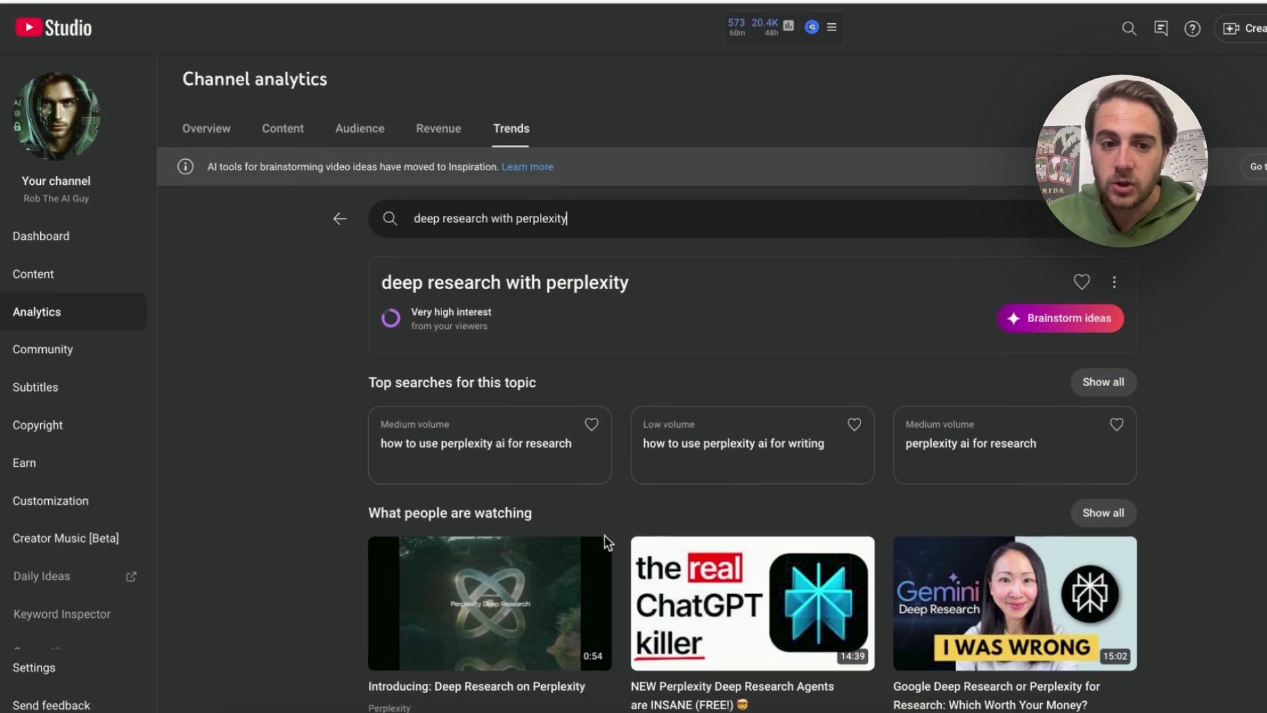
pyautogui.scroll(-1, 528, 538)
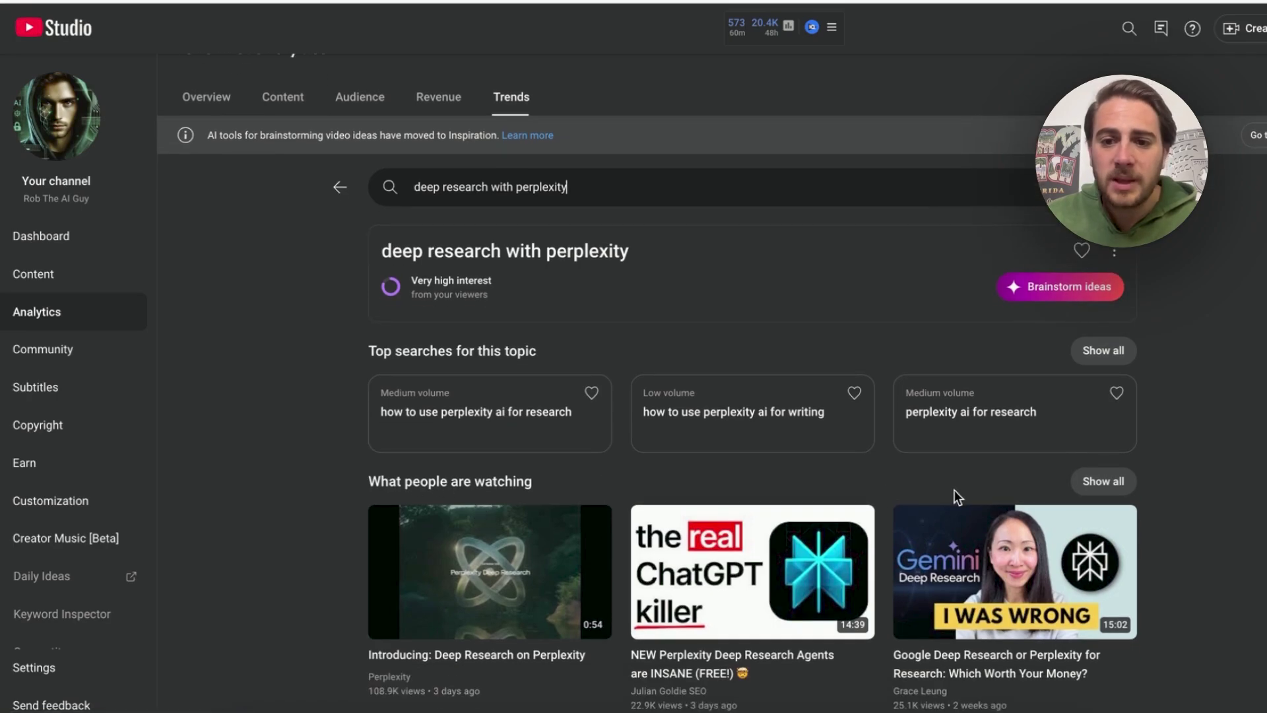
pyautogui.click(1105, 495)
pyautogui.click(498, 269)
pyautogui.scroll(-1, 262, 502)
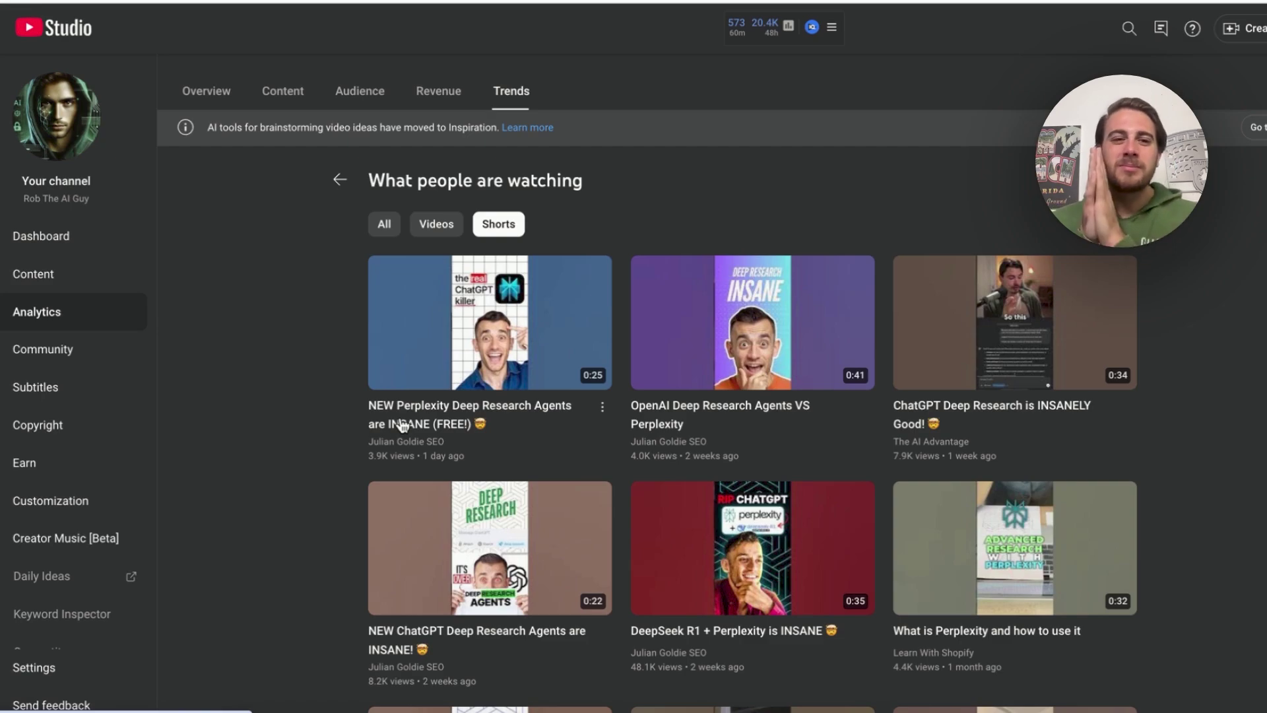
pyautogui.click(340, 181)
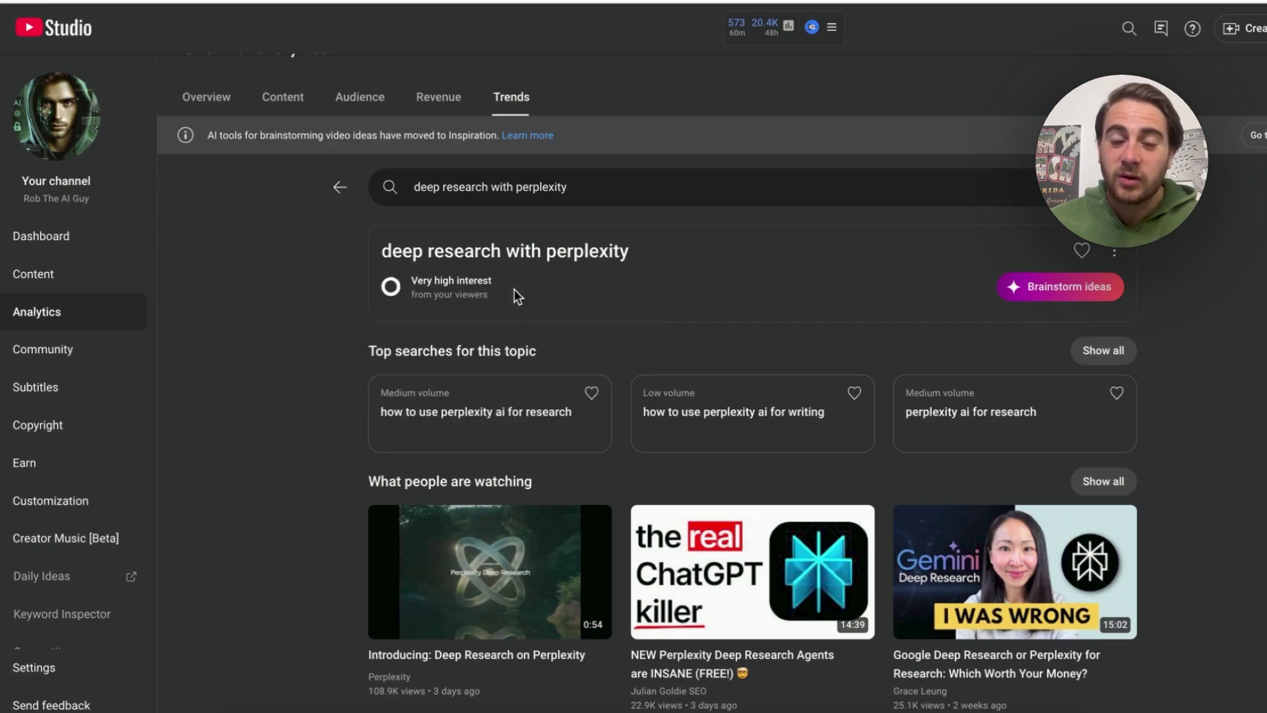
pyautogui.click(404, 193)
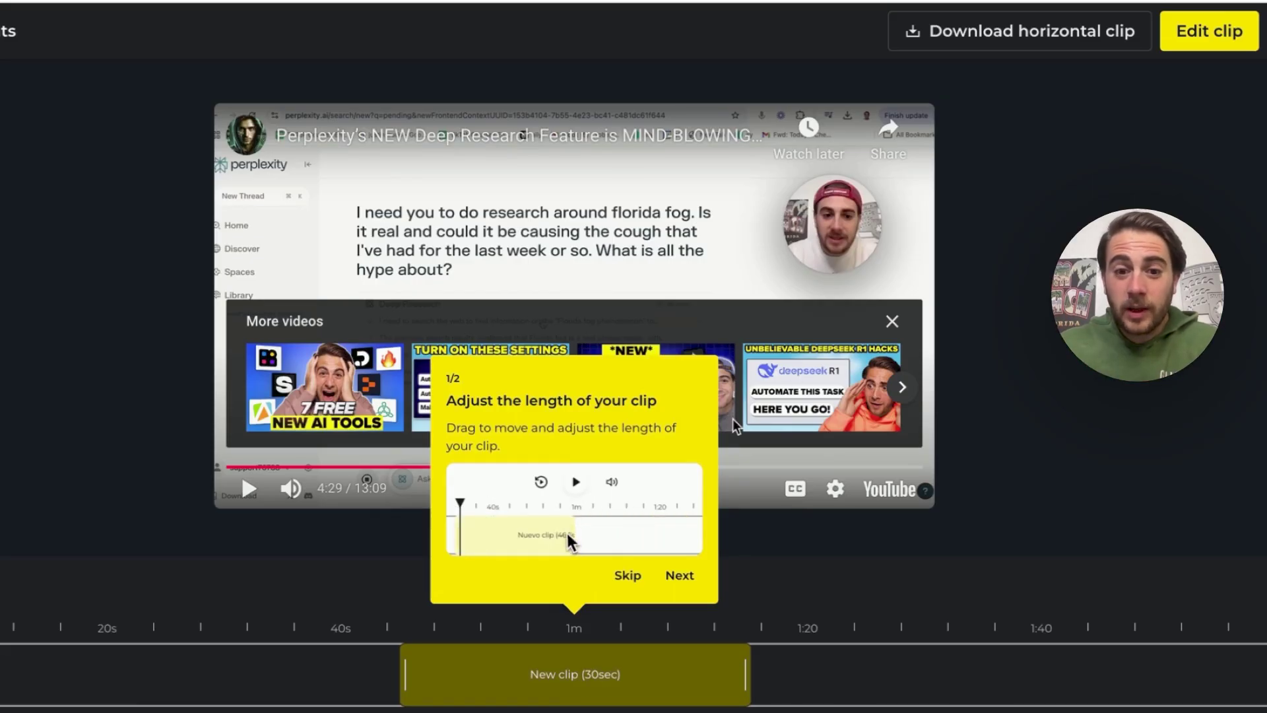
# Step: Finish the editor walkthrough and open the chosen 30-second clip for editing
pyautogui.click(685, 580)
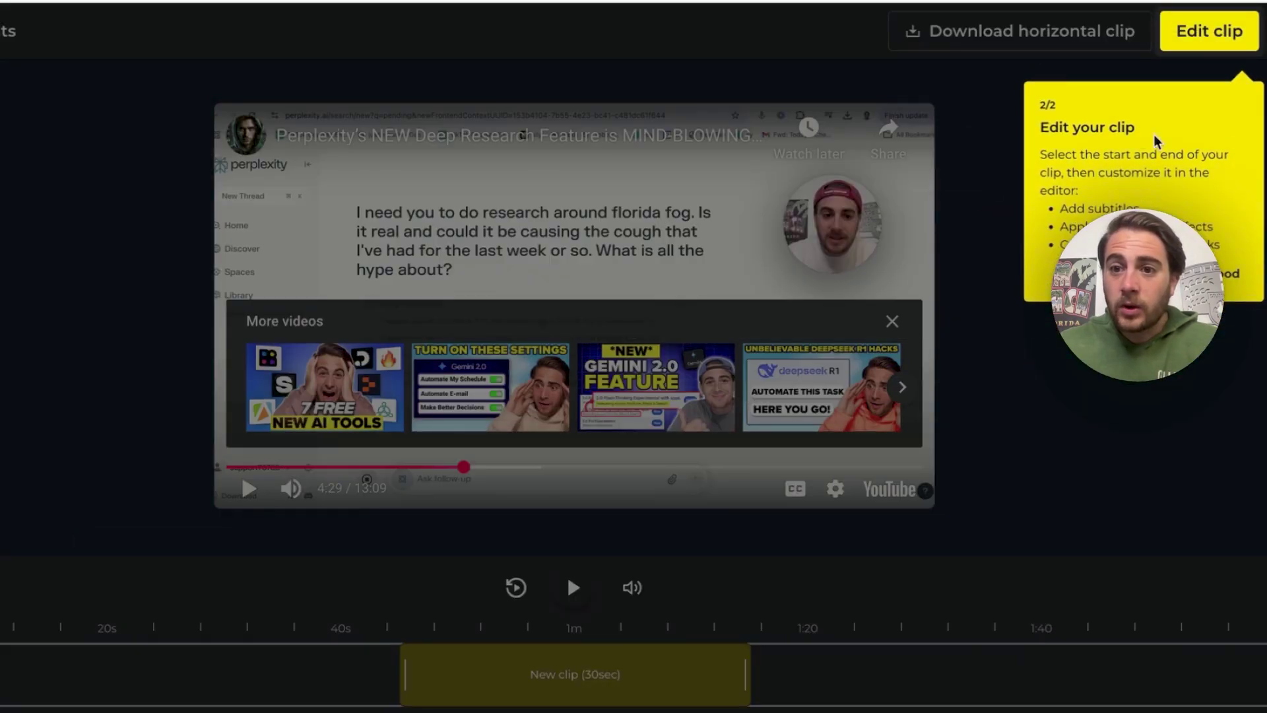
pyautogui.click(1198, 33)
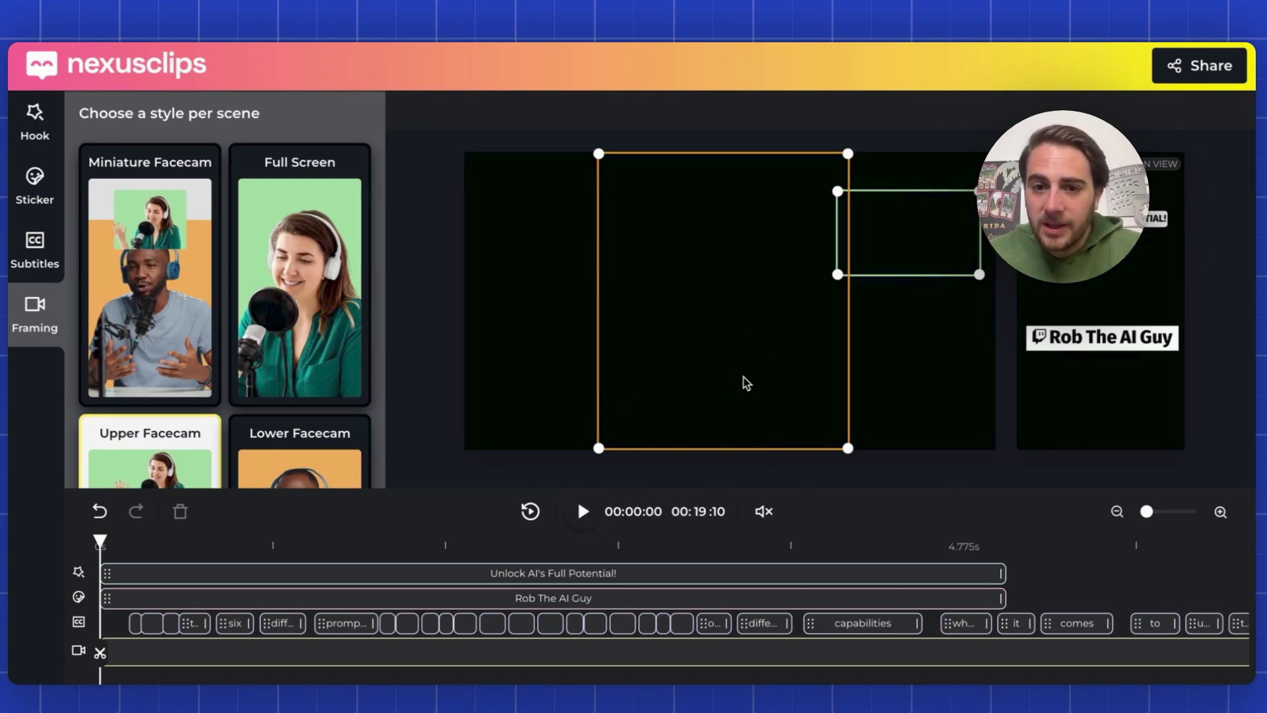
# Step: Unmute and play the clip preview while browsing Framing style layouts, then show Hook settings
pyautogui.click(766, 514)
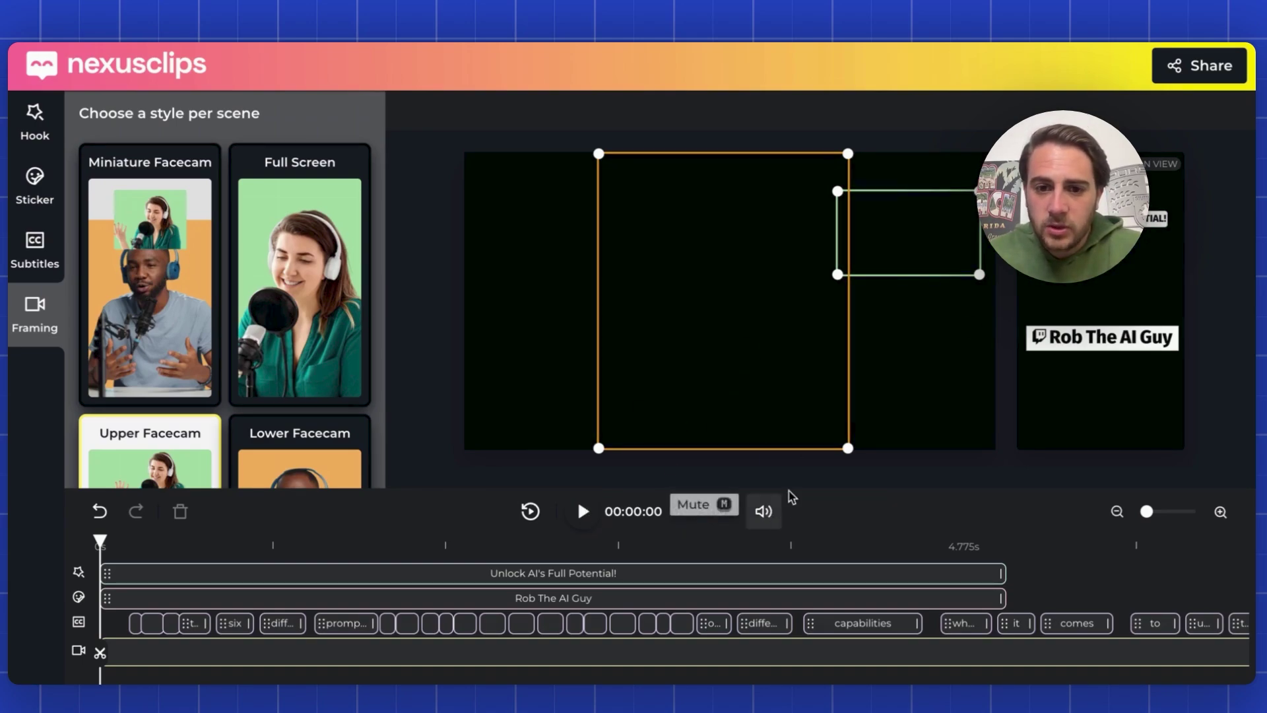
pyautogui.click(585, 515)
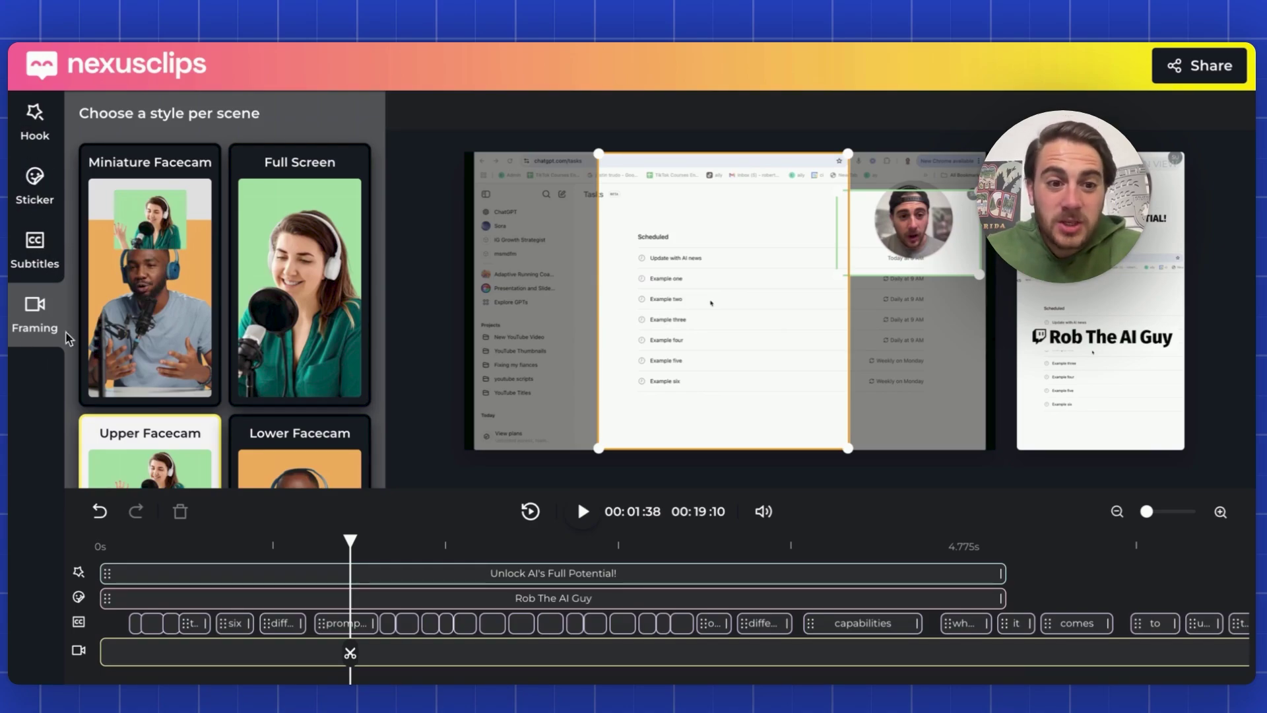
pyautogui.scroll(-1, 196, 343)
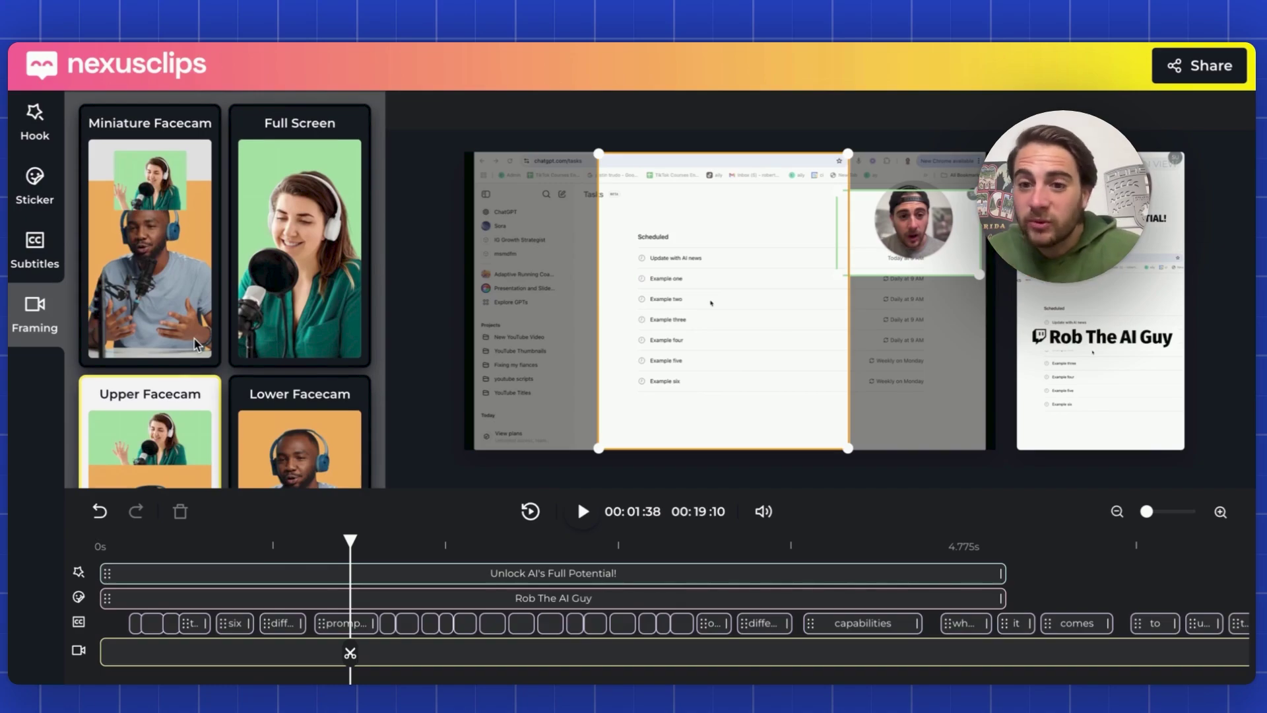
pyautogui.scroll(-3, 197, 266)
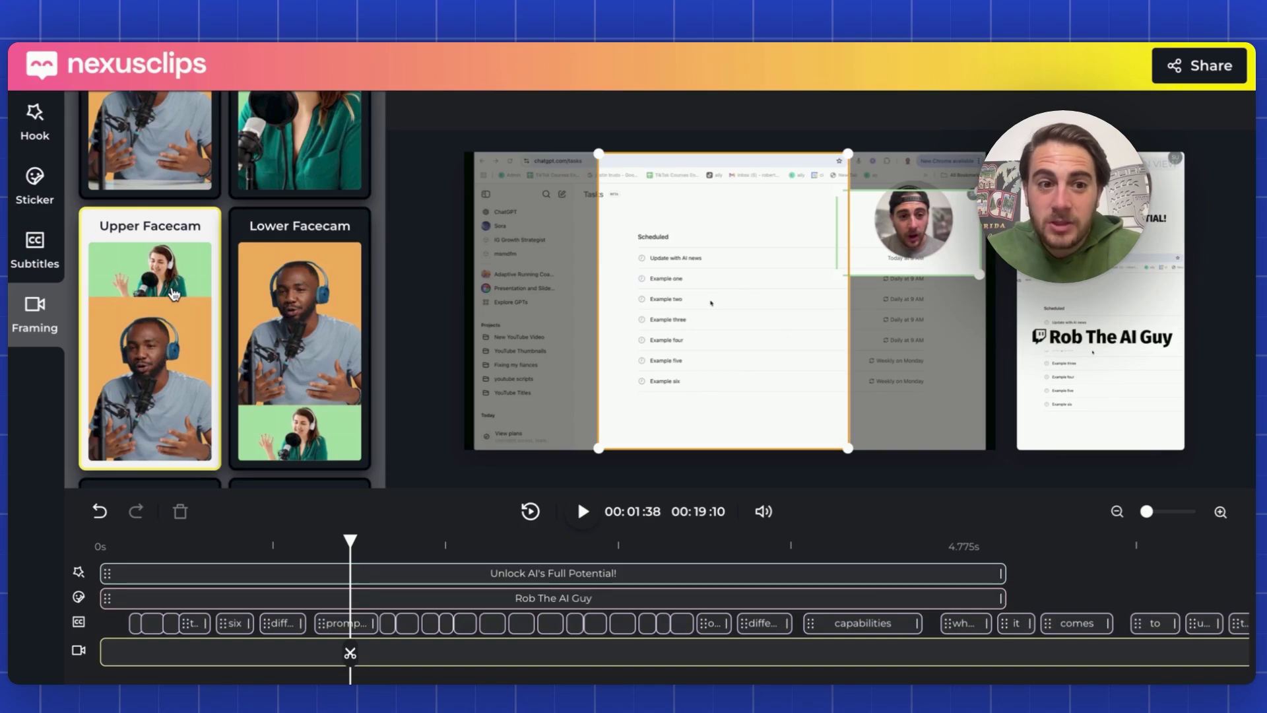
pyautogui.scroll(4, 310, 291)
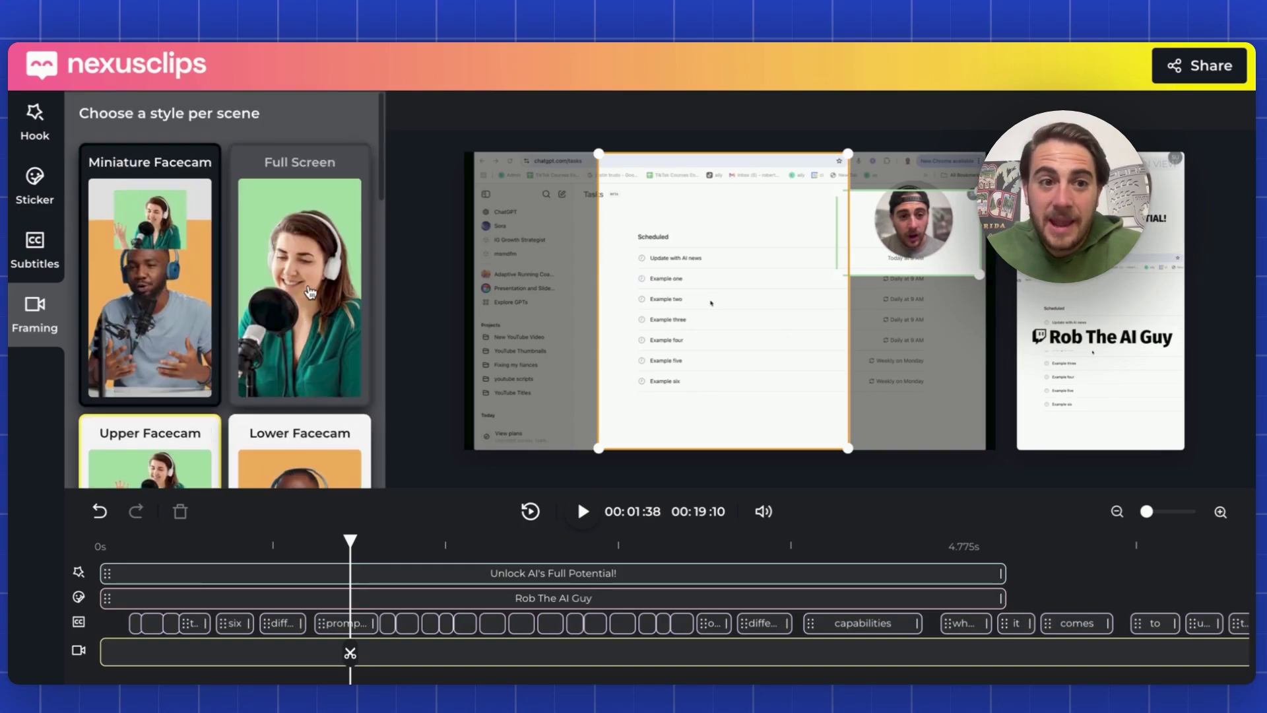
pyautogui.scroll(-10, 325, 264)
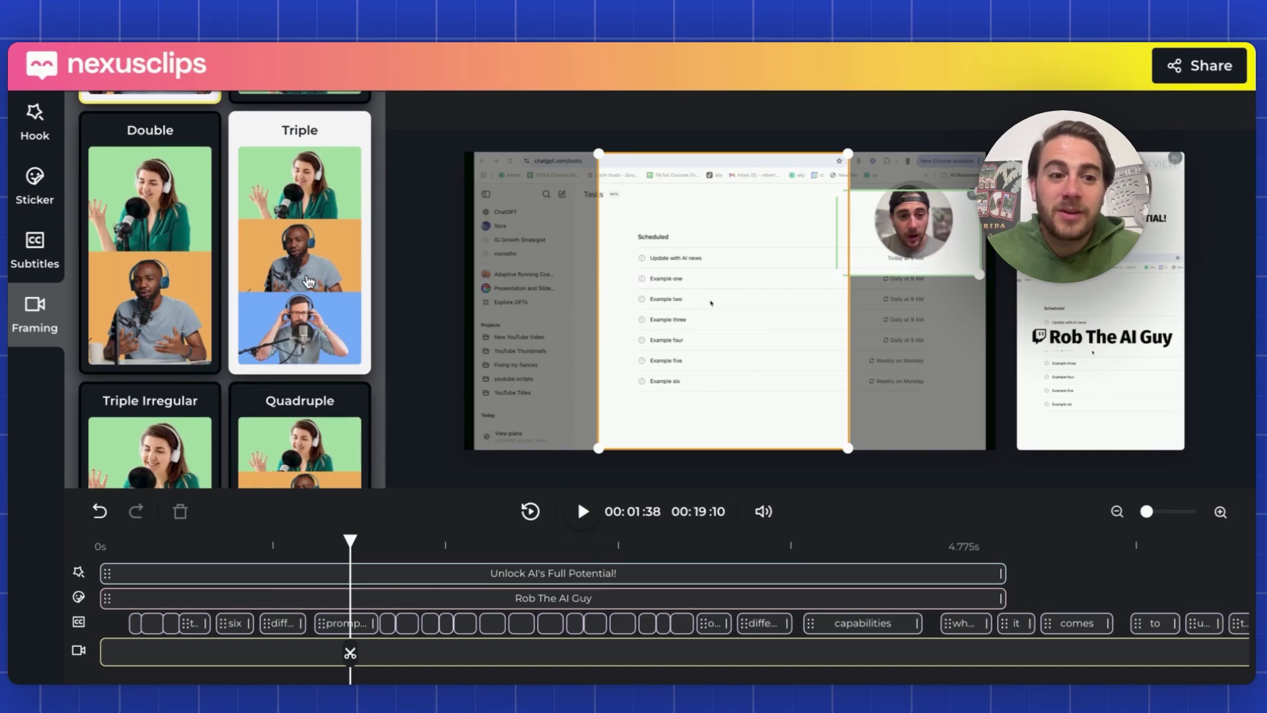
pyautogui.scroll(-3, 310, 290)
pyautogui.scroll(-5, 314, 293)
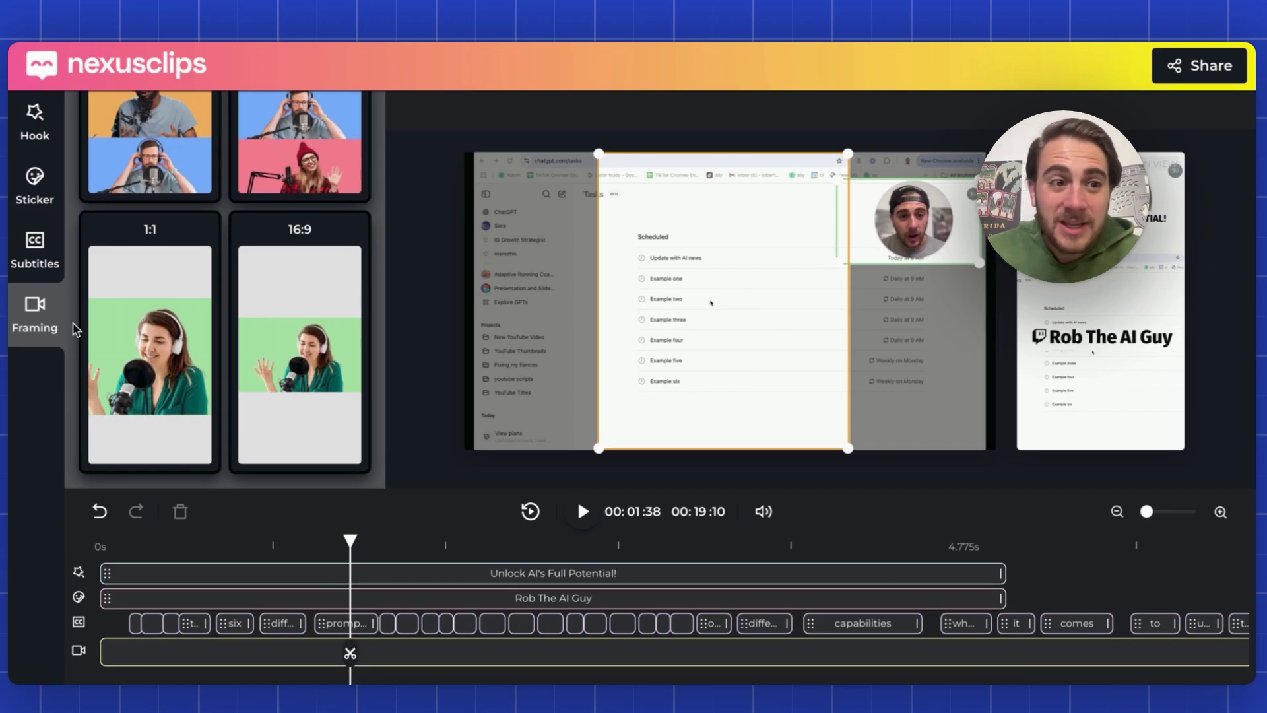
pyautogui.click(38, 124)
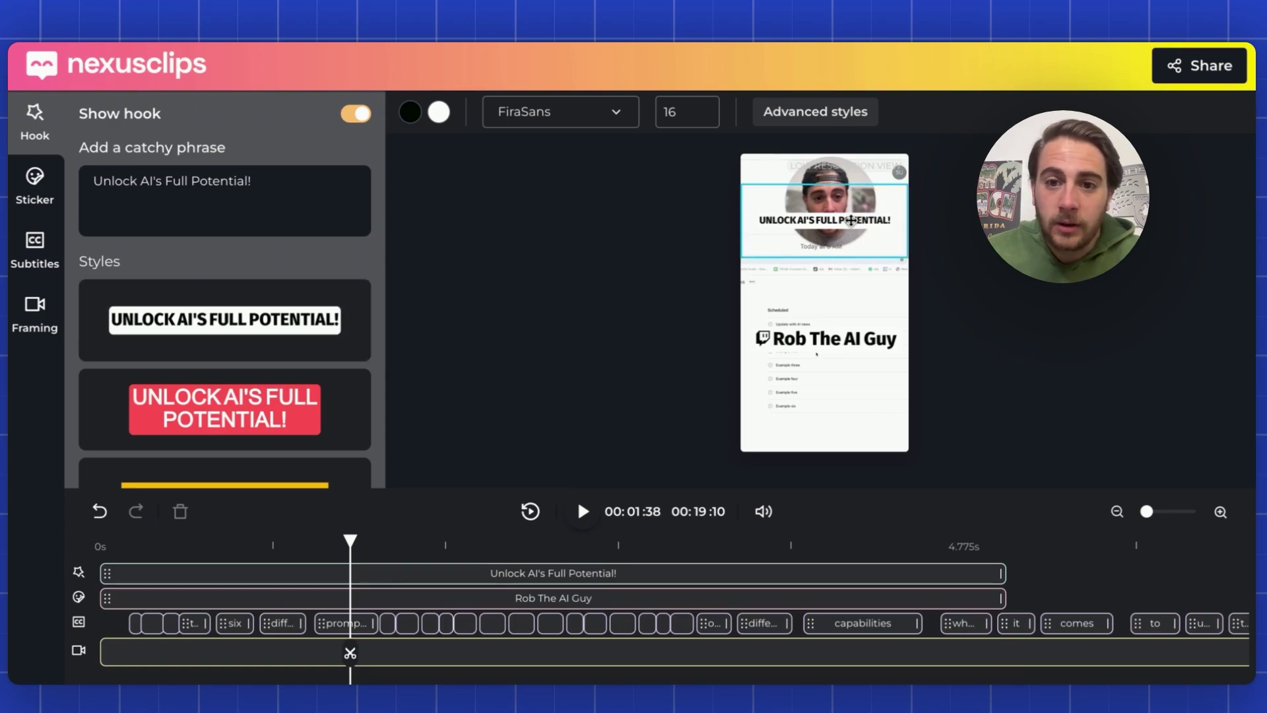
# Step: Delete the hook phrase and the channel-name sticker text from the clip preview
pyautogui.click(851, 220)
pyautogui.click(822, 344)
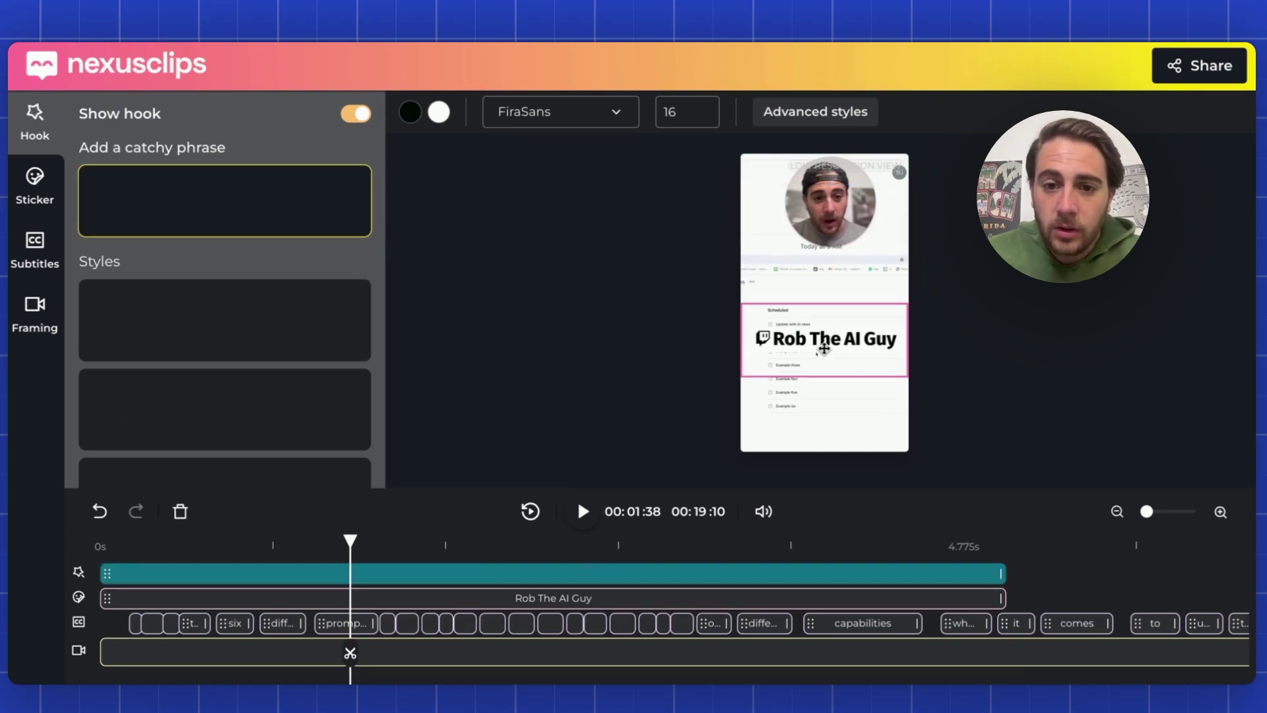
pyautogui.press('BackSpace')
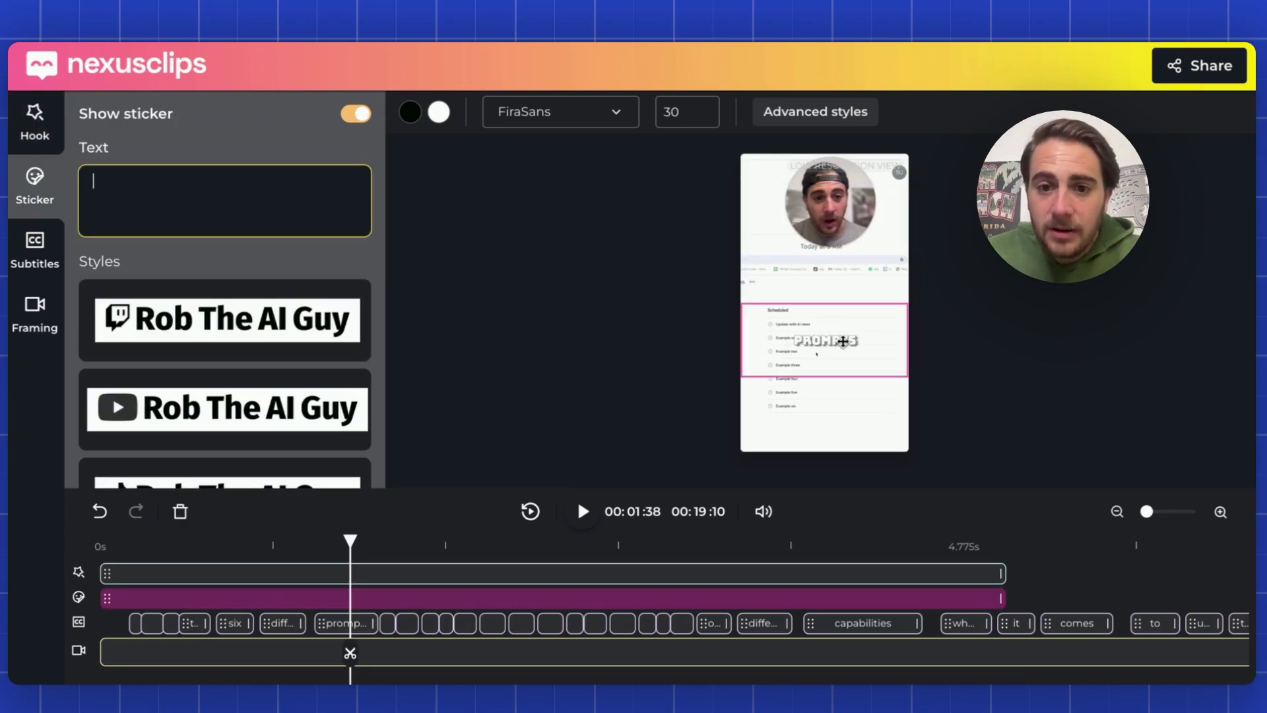
pyautogui.moveTo(843, 341); pyautogui.dragTo(840, 343)
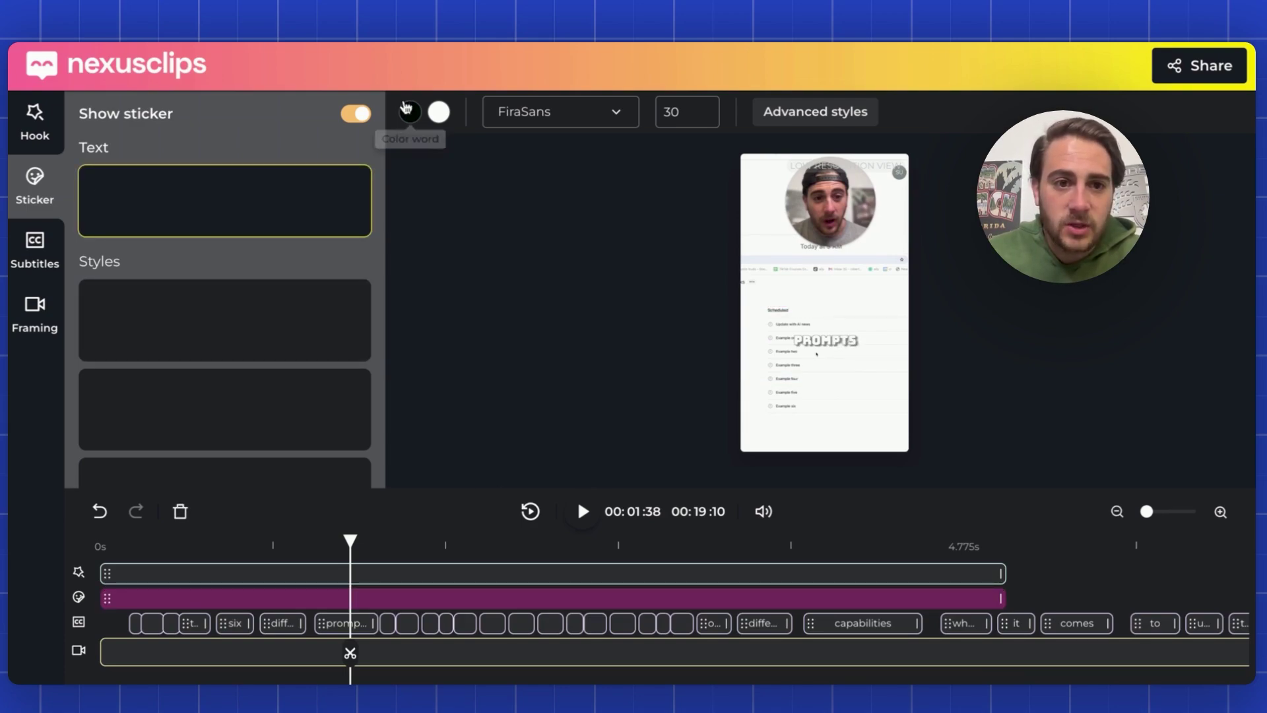
# Step: Try a different hue in the colour picker, then show the subtitle transcript text
pyautogui.click(439, 112)
pyautogui.moveTo(508, 280); pyautogui.dragTo(606, 280)
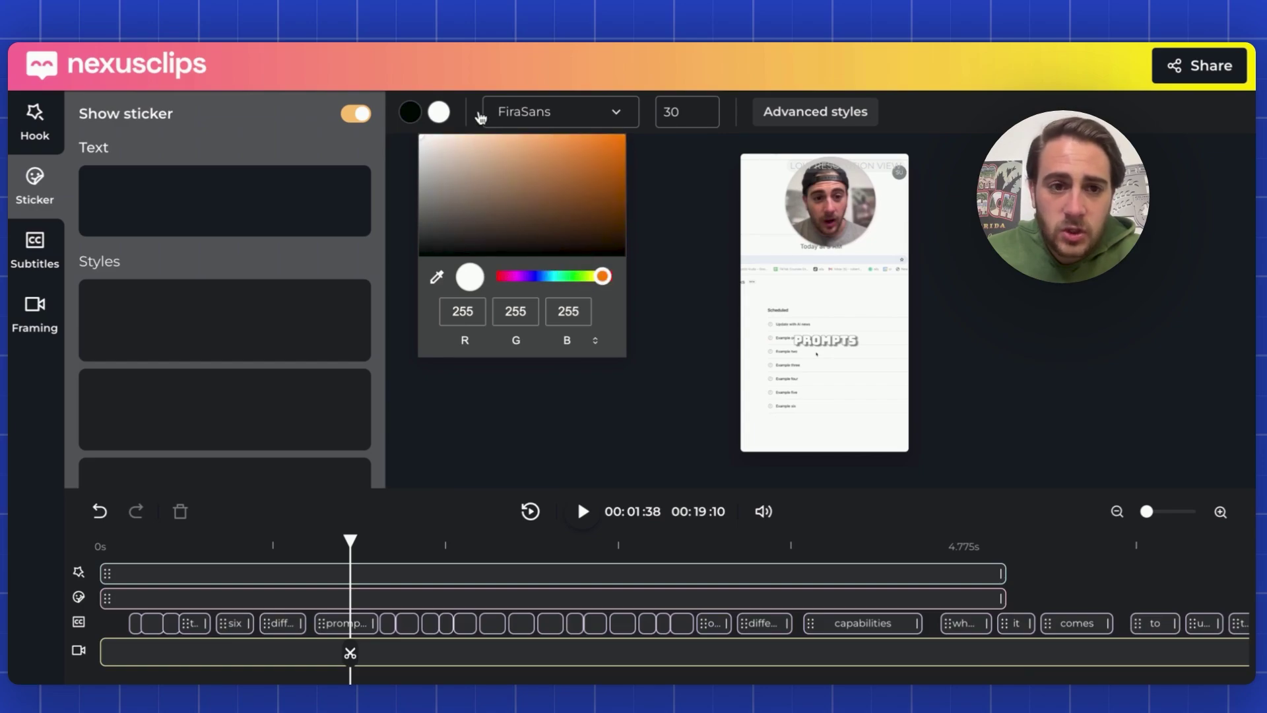
pyautogui.scroll(-3, 311, 319)
pyautogui.scroll(3, 308, 320)
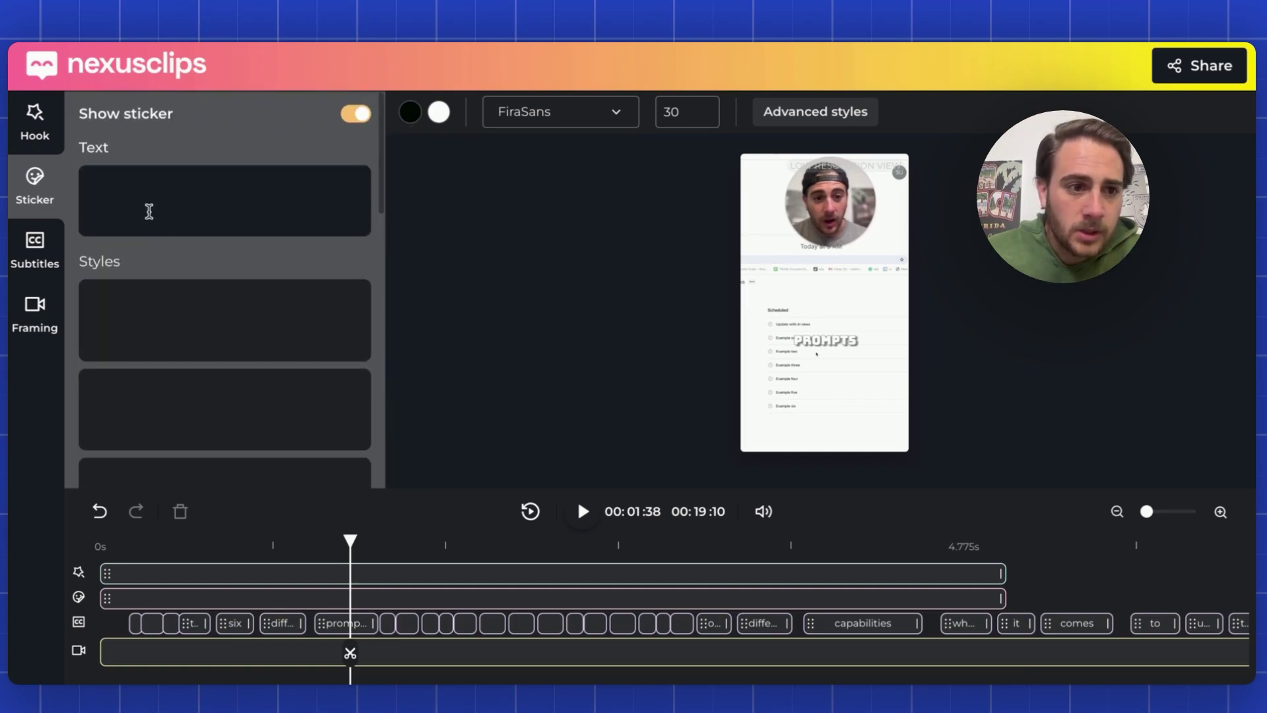
pyautogui.click(35, 249)
pyautogui.click(298, 156)
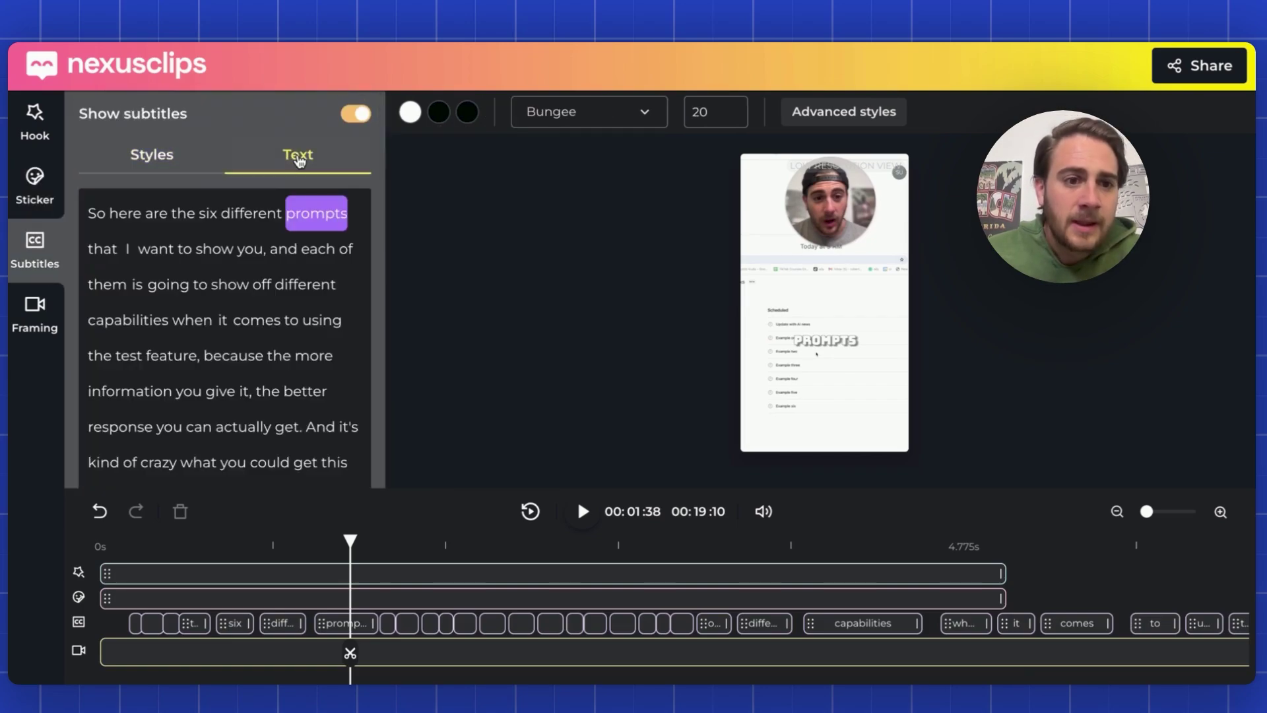
# Step: Jump to the word 'comes' and apply the bold Bangers subtitle style preset
pyautogui.scroll(-1, 226, 305)
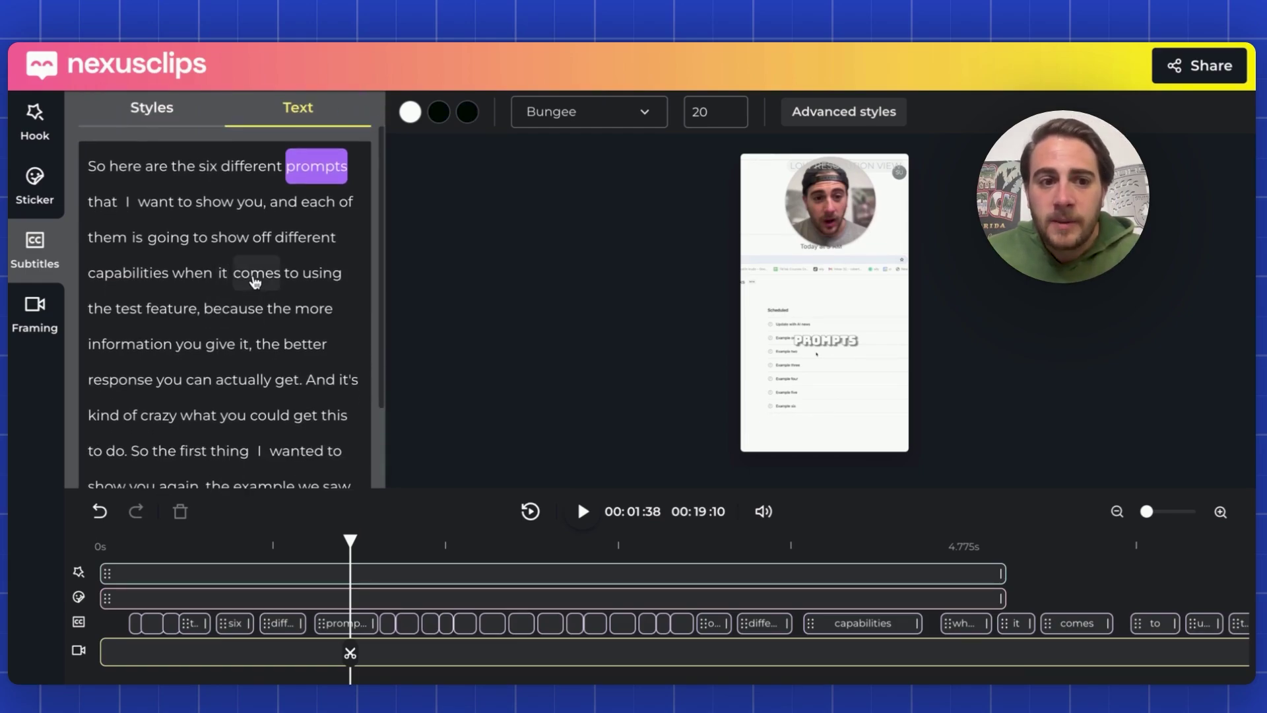
pyautogui.click(256, 283)
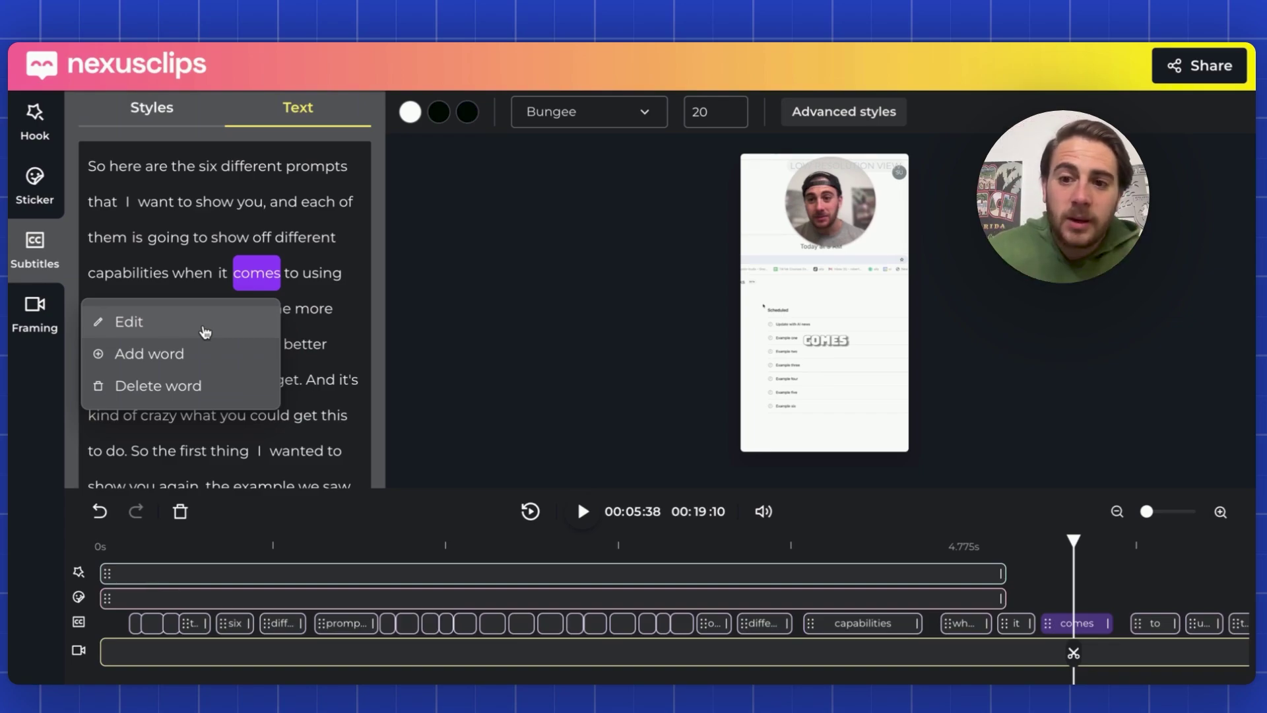
pyautogui.click(166, 104)
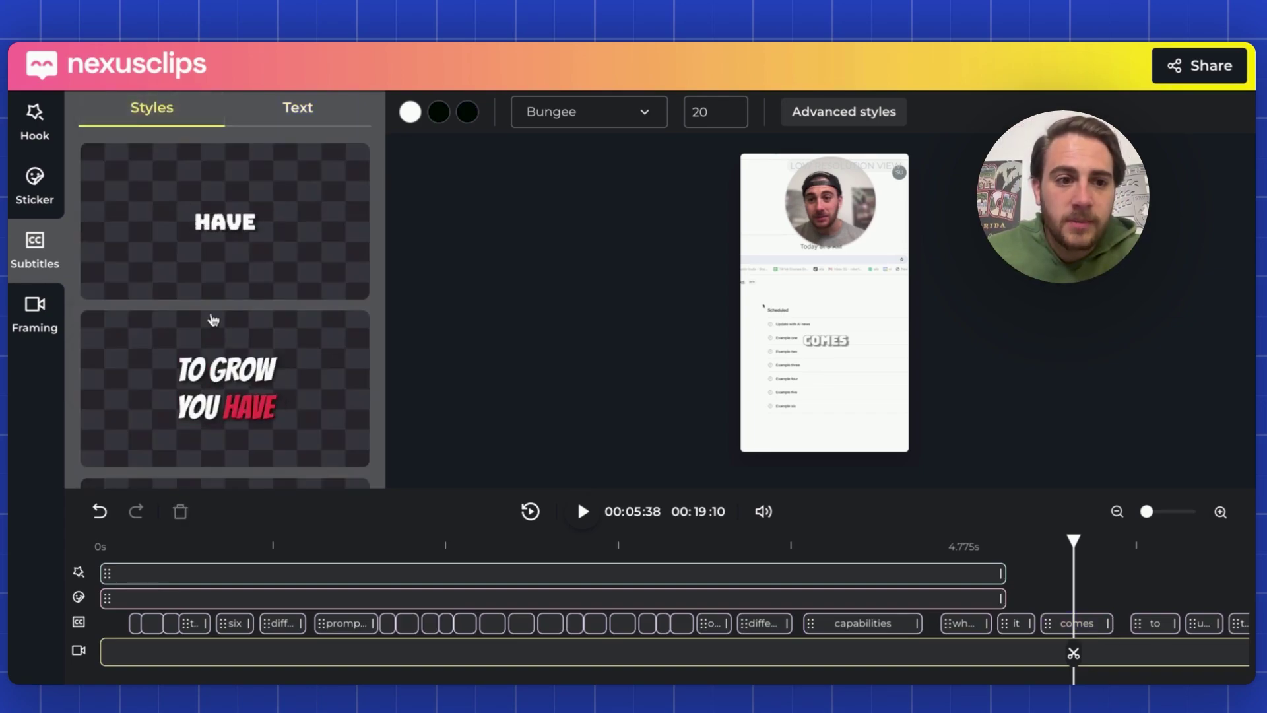
pyautogui.scroll(-4, 213, 320)
pyautogui.click(222, 264)
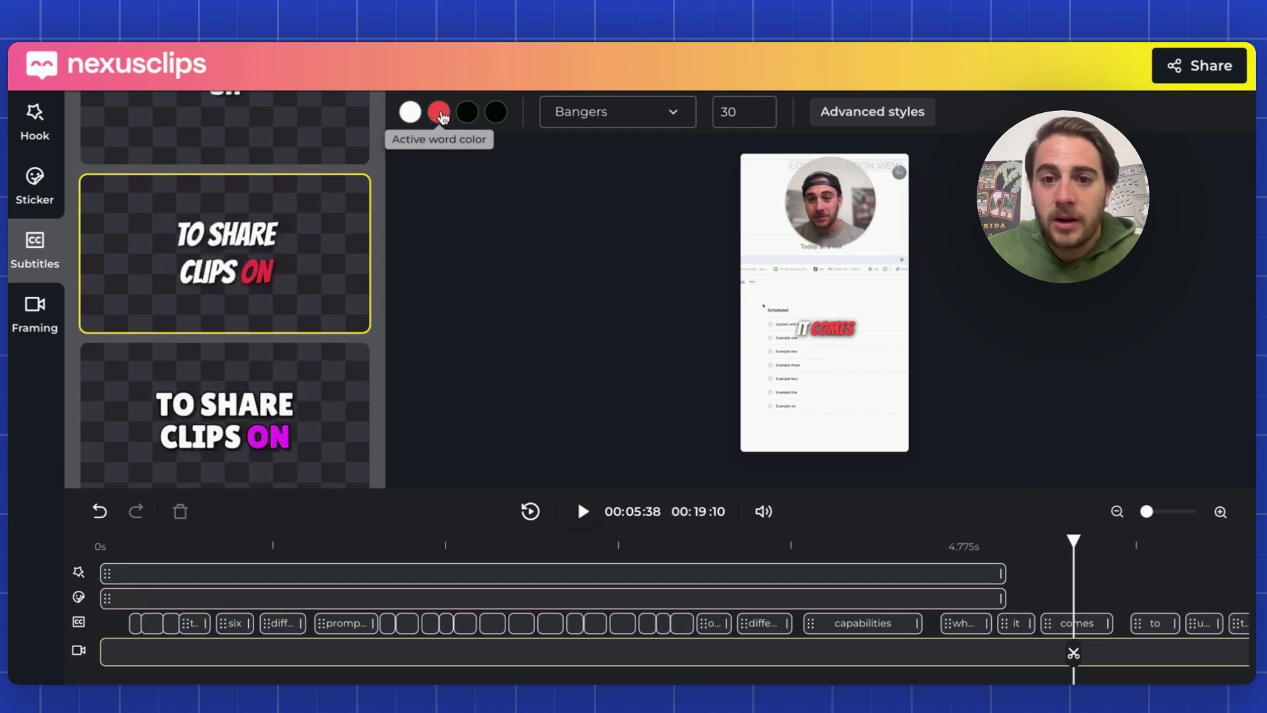
# Step: Set the subtitles' active word colour to yellow
pyautogui.click(439, 114)
pyautogui.click(607, 278)
pyautogui.moveTo(607, 277); pyautogui.dragTo(591, 280)
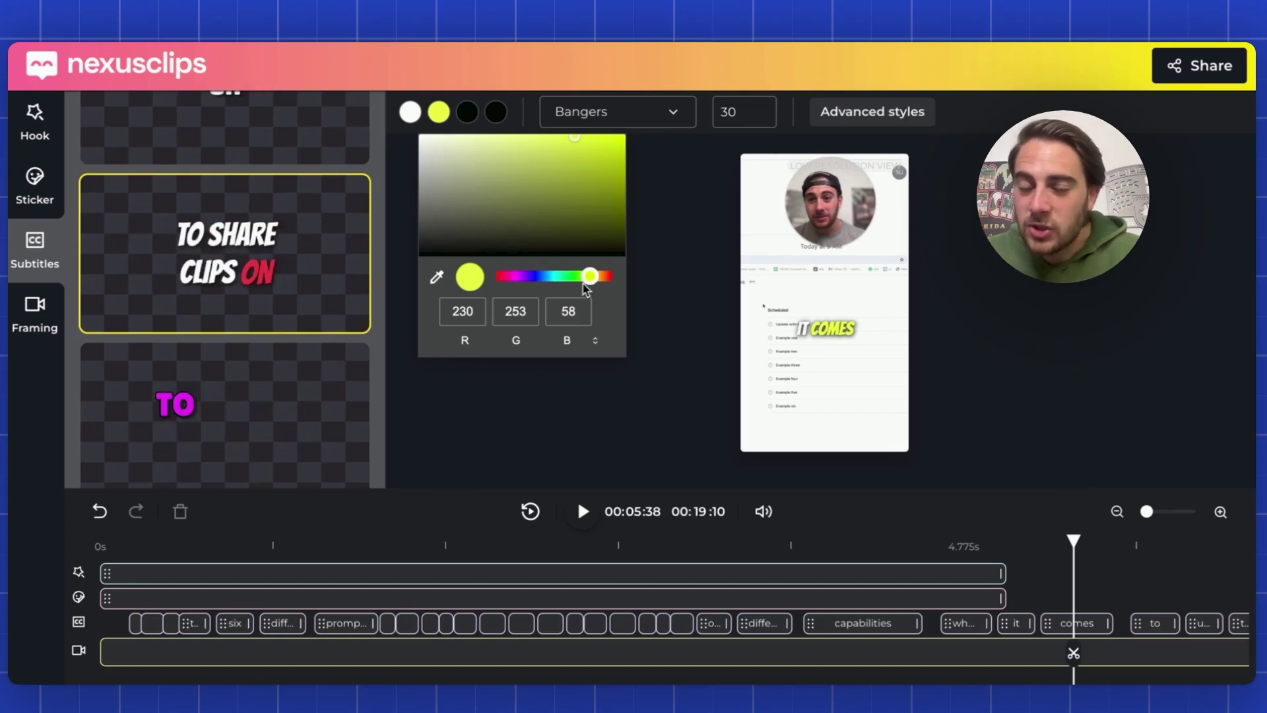
pyautogui.click(462, 396)
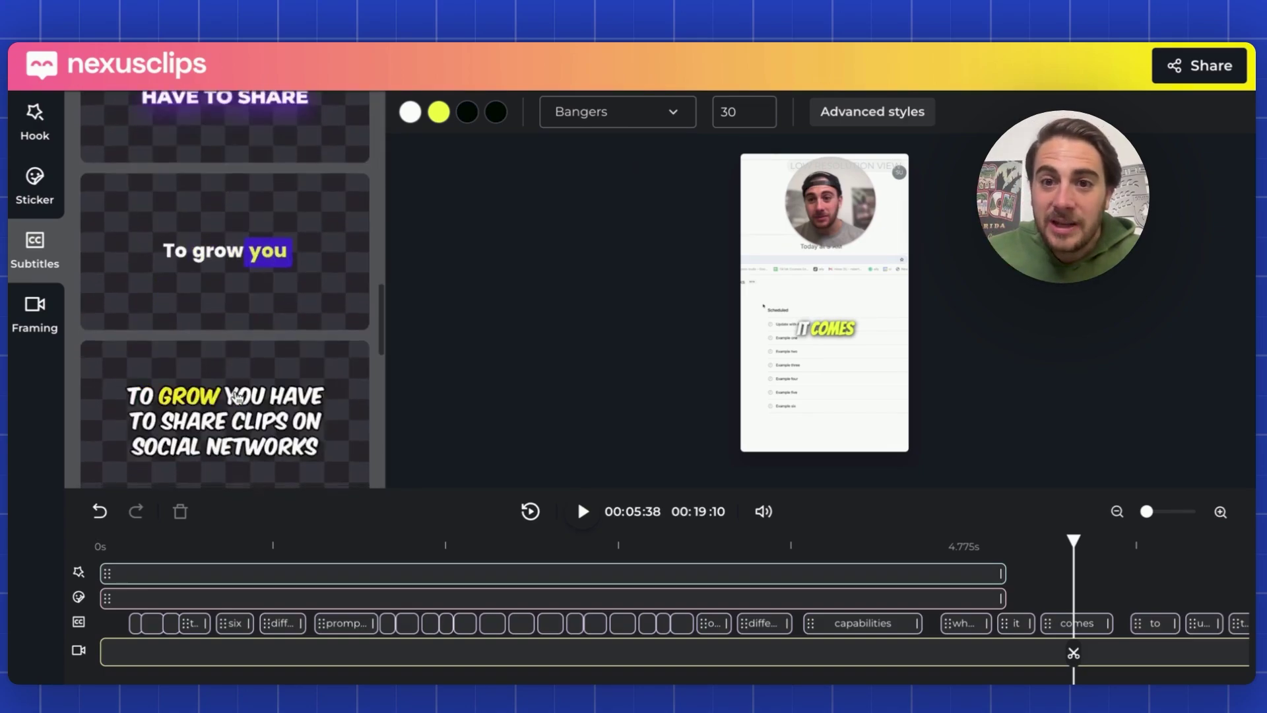
# Step: Raise the subtitle Border Thickness to 76 in Advanced styles
pyautogui.click(854, 117)
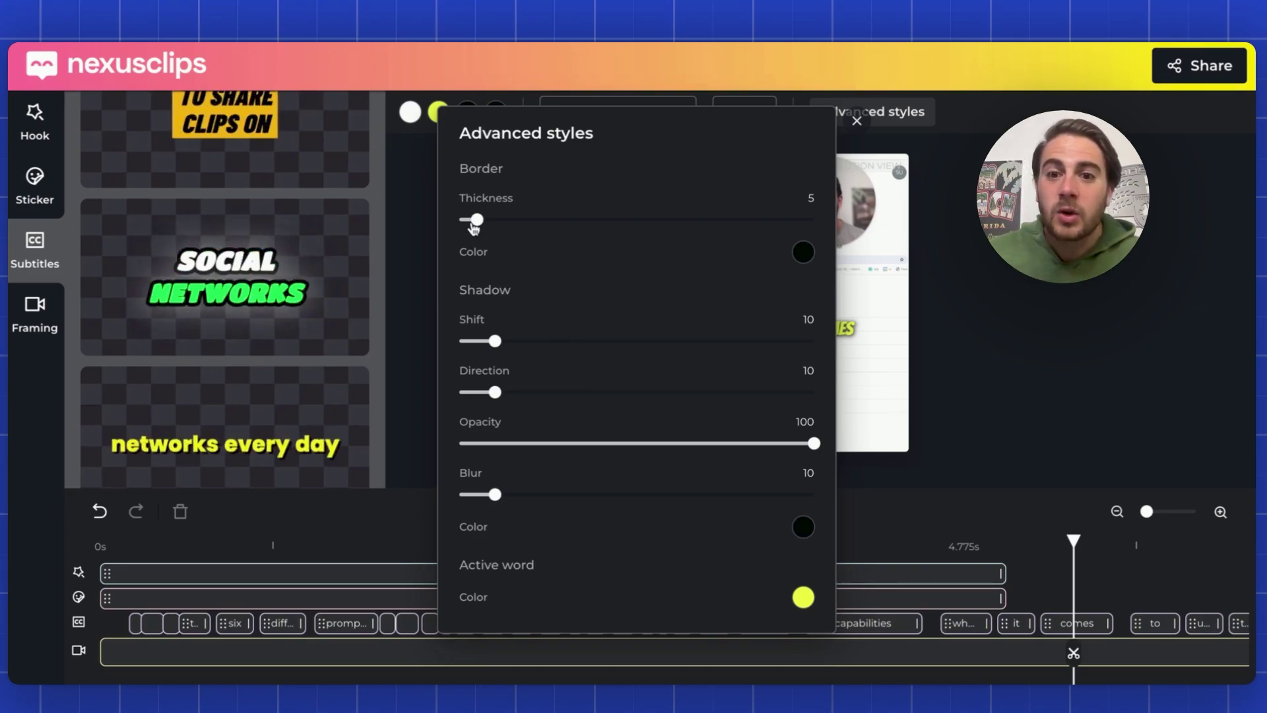
pyautogui.moveTo(618, 225); pyautogui.dragTo(729, 223)
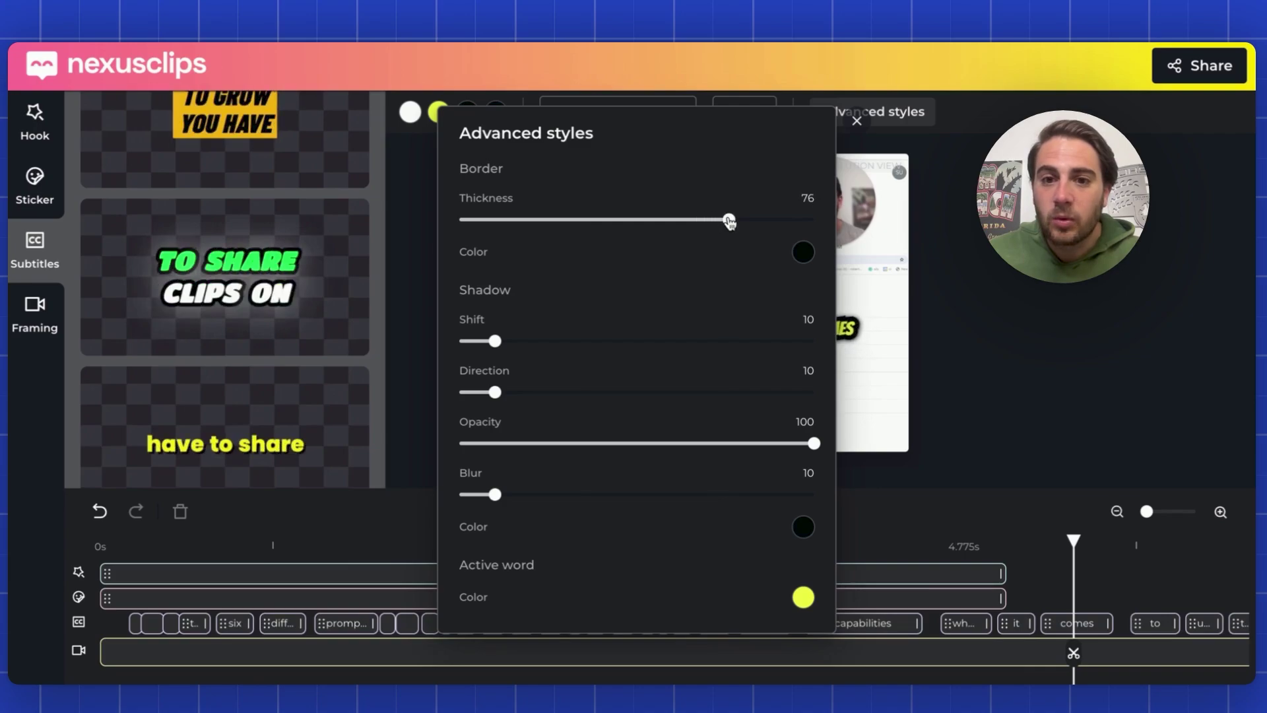
pyautogui.click(885, 256)
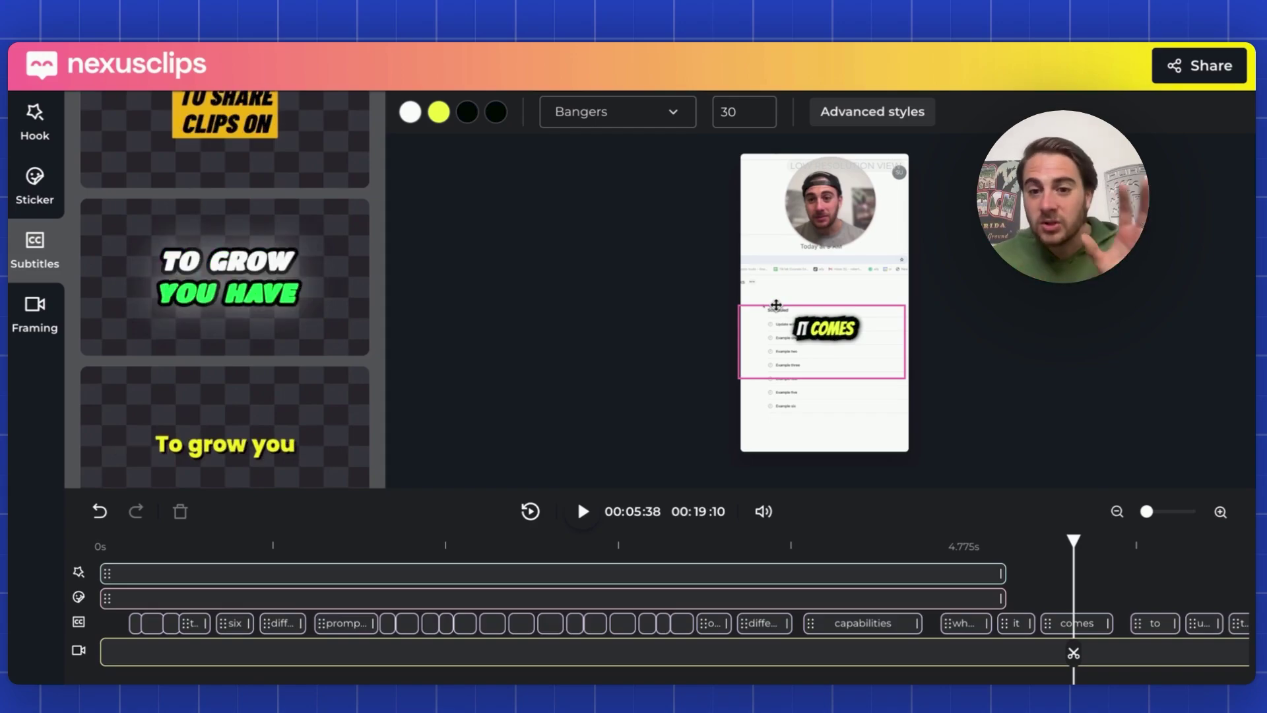
pyautogui.click(827, 211)
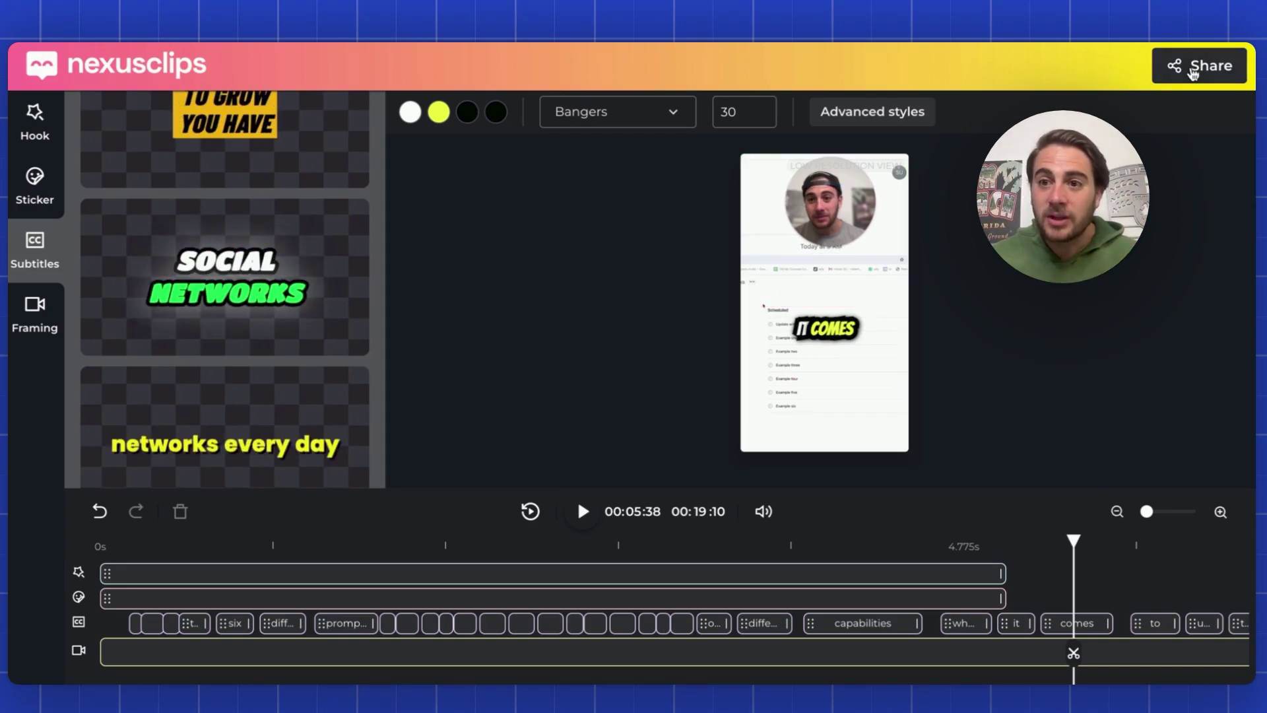
# Step: Bring up the Share this clip panel for the finished clip
pyautogui.click(1200, 65)
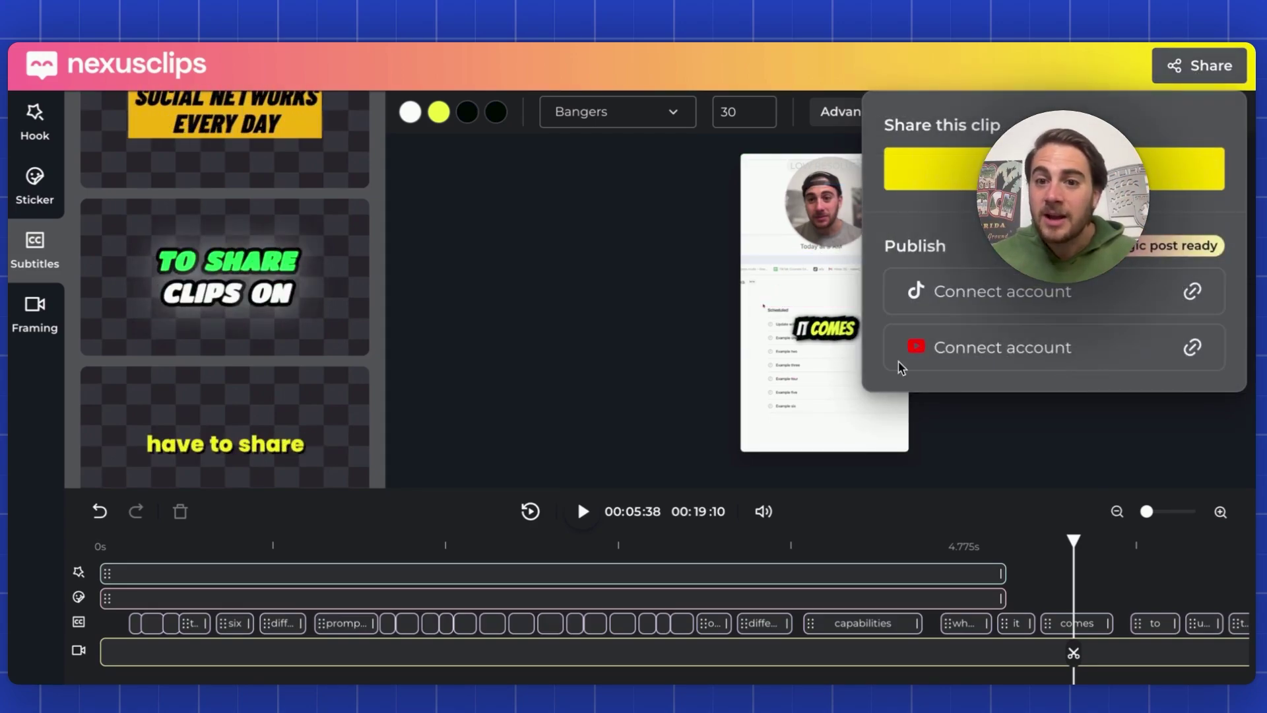